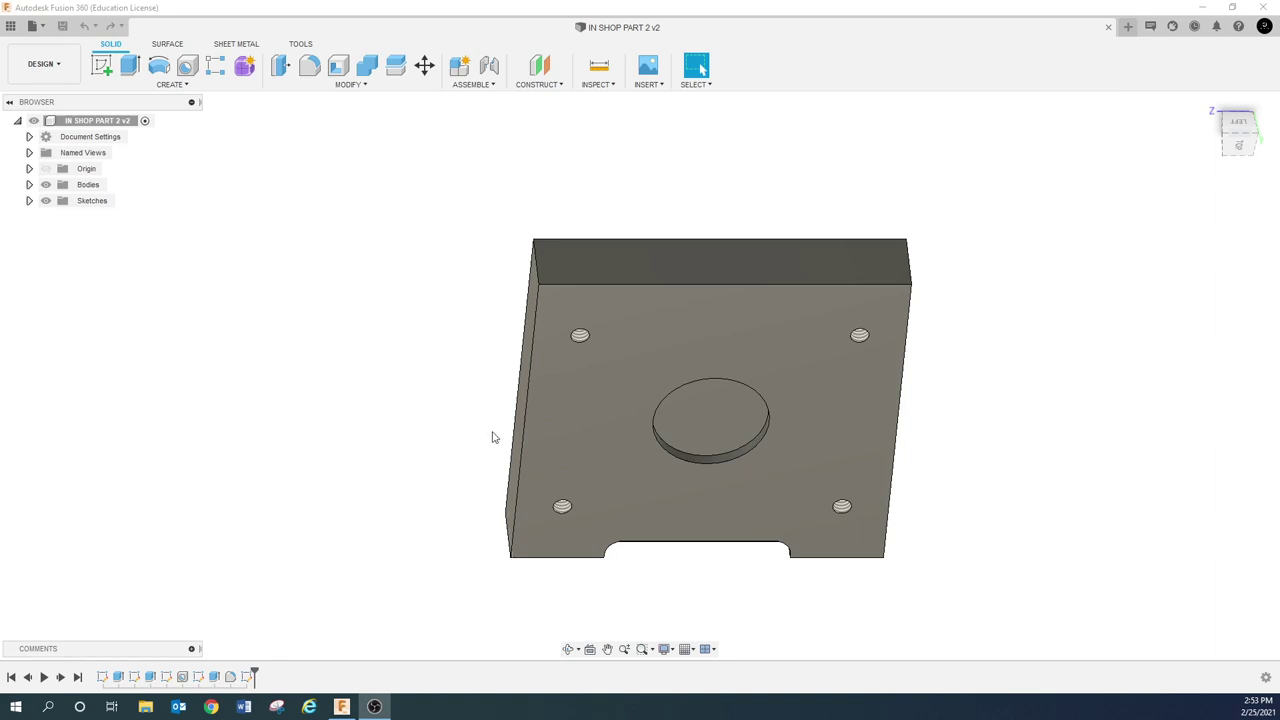
# - Save the plate as a new design named 'IN SHOP PART 3' and show the project's data panel
pyautogui.keyDown('shift'); pyautogui.moveTo(670, 476); pyautogui.dragTo(683, 443, button='middle'); pyautogui.keyUp('shift')
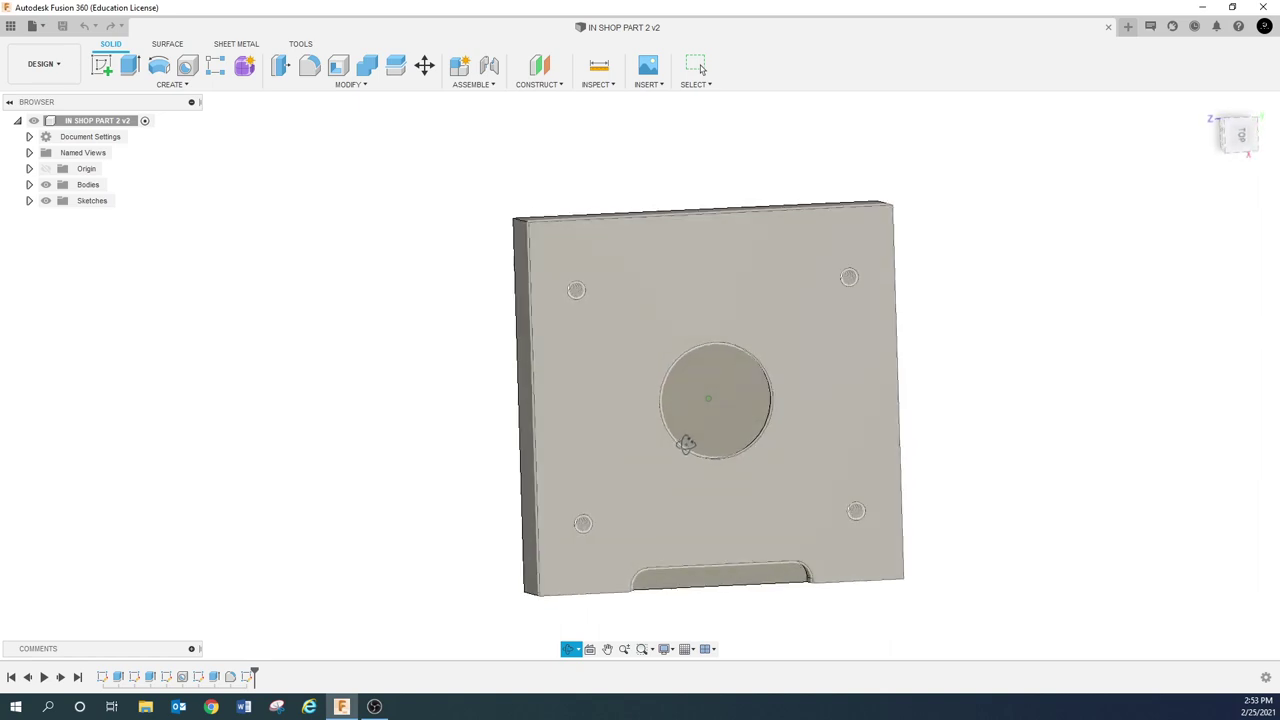
pyautogui.keyDown('shift'); pyautogui.moveTo(514, 472); pyautogui.dragTo(506, 374, button='middle'); pyautogui.keyUp('shift')
pyautogui.click(34, 26)
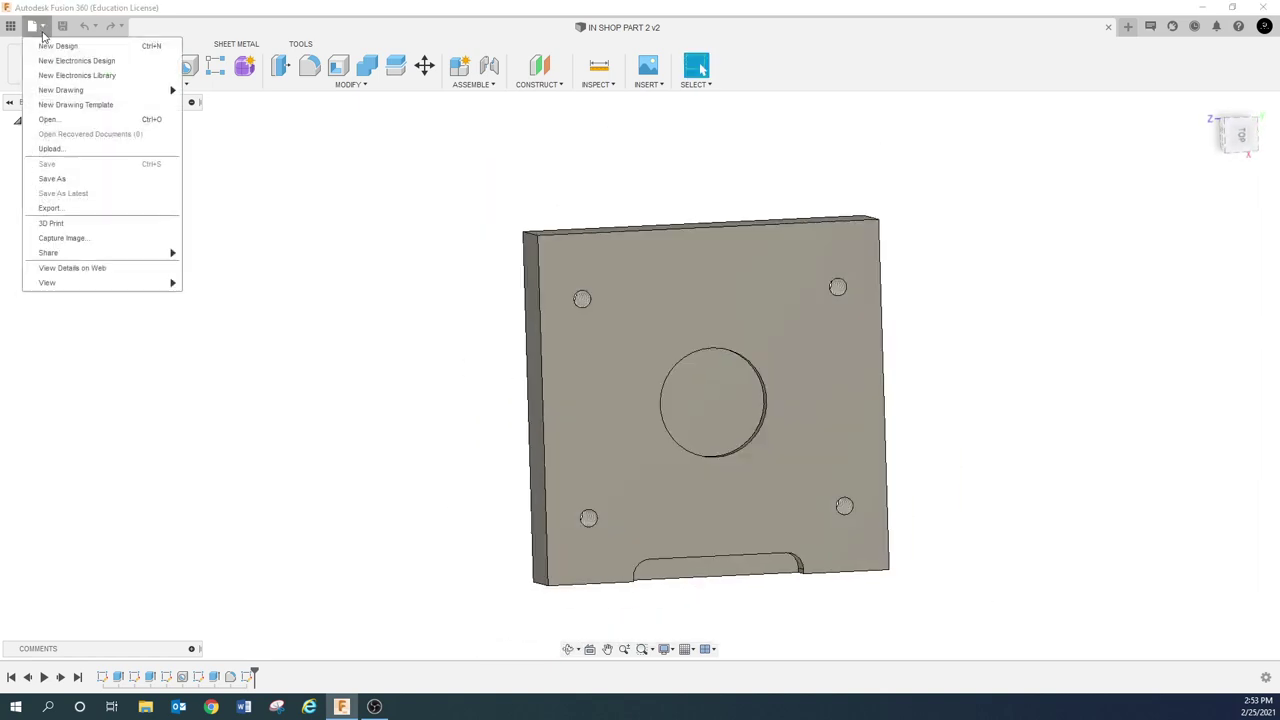
pyautogui.click(58, 178)
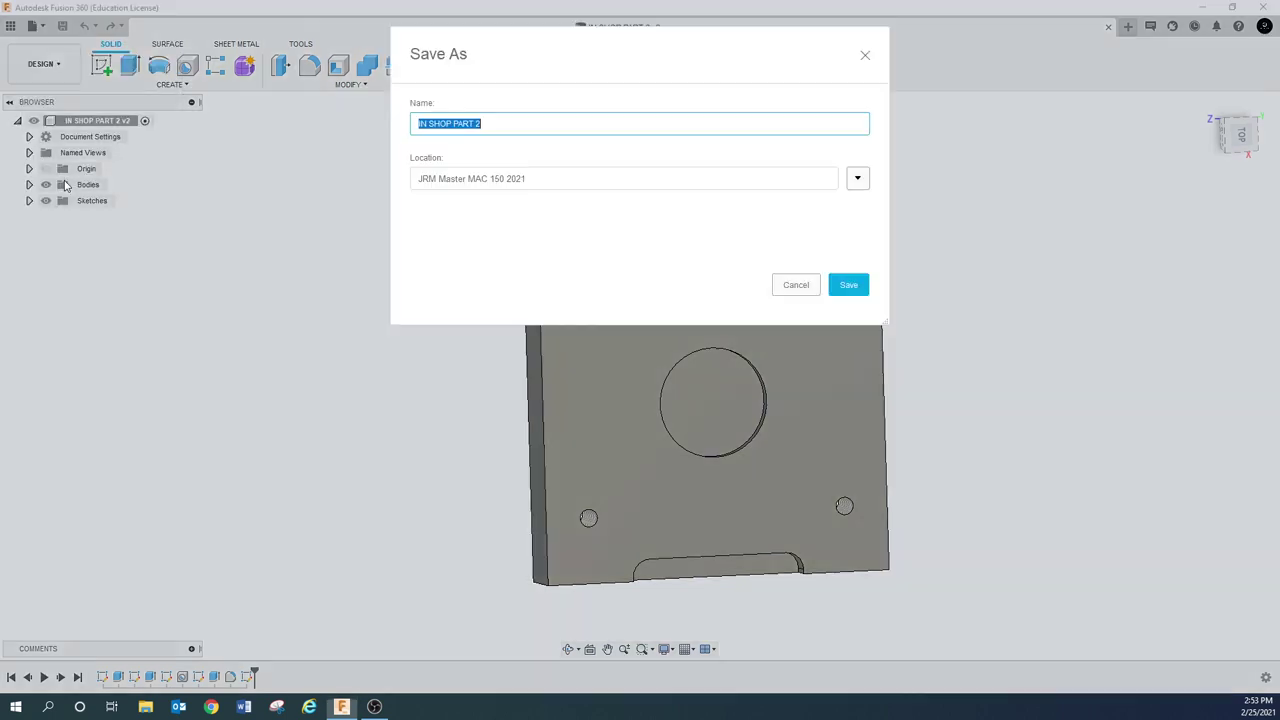
pyautogui.click(499, 124)
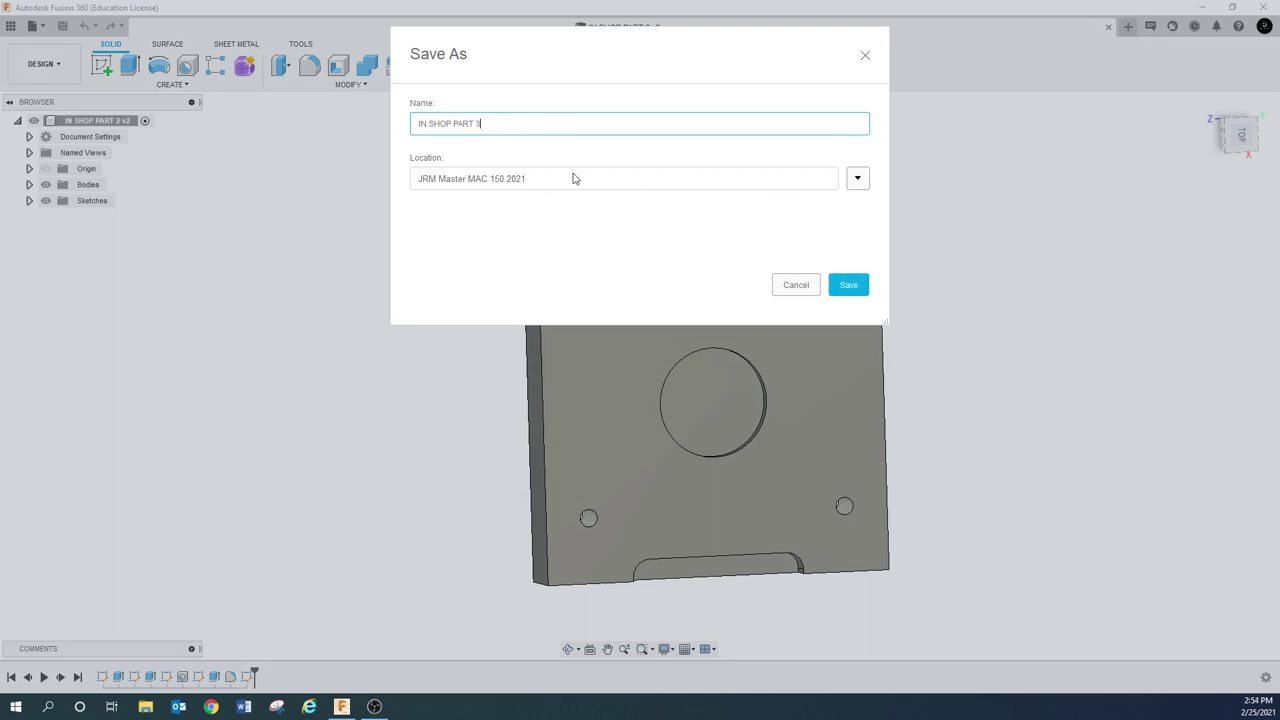
pyautogui.click(849, 287)
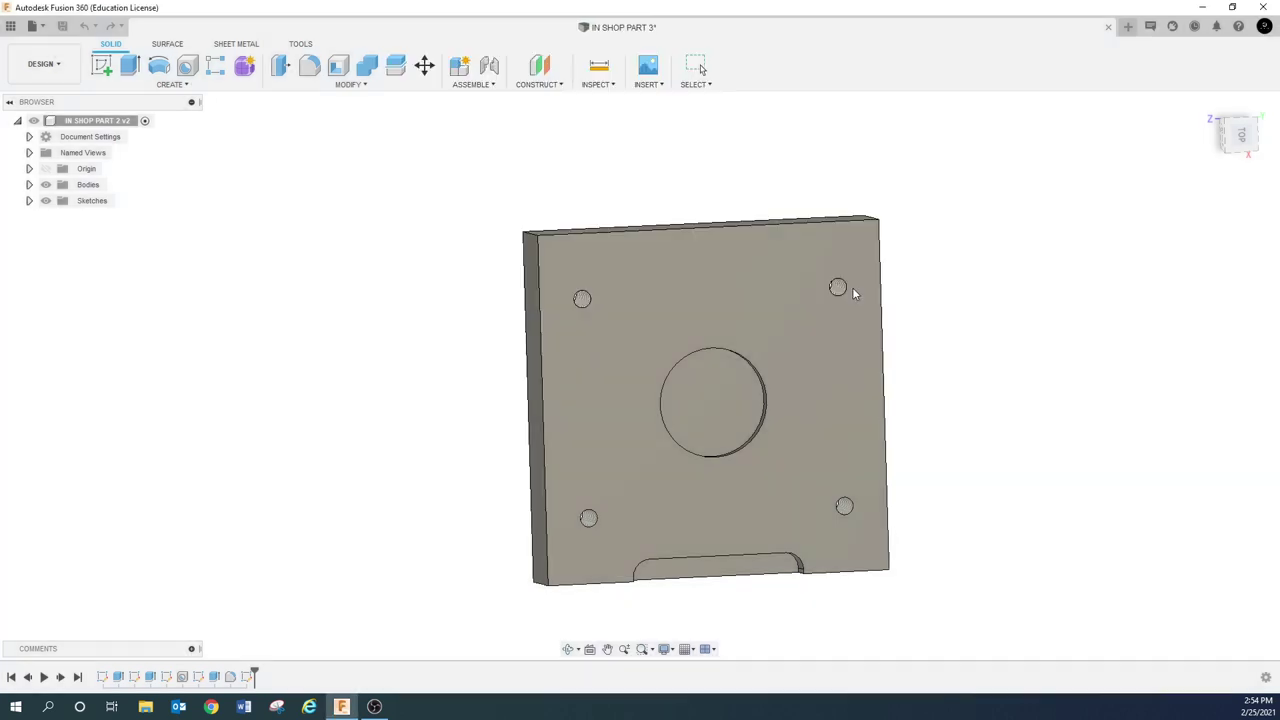
pyautogui.click(10, 26)
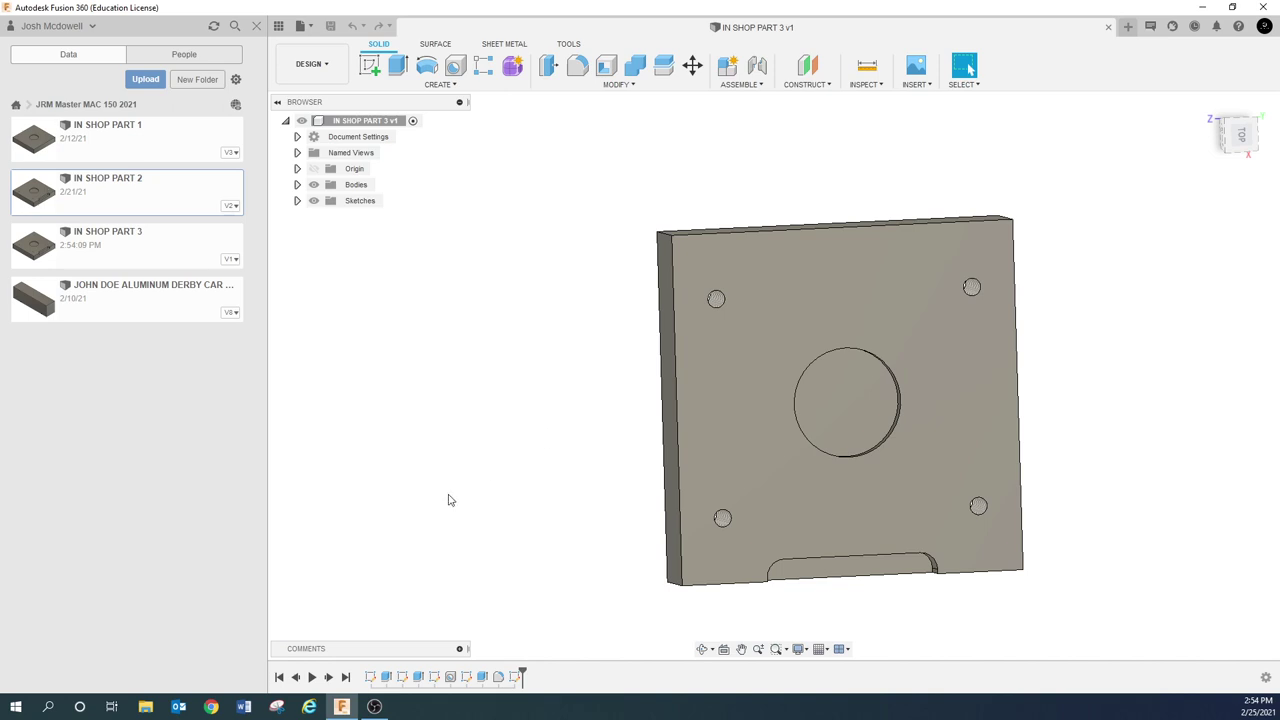
# - Close the data panel and select the first extrusion in the timeline
pyautogui.click(258, 27)
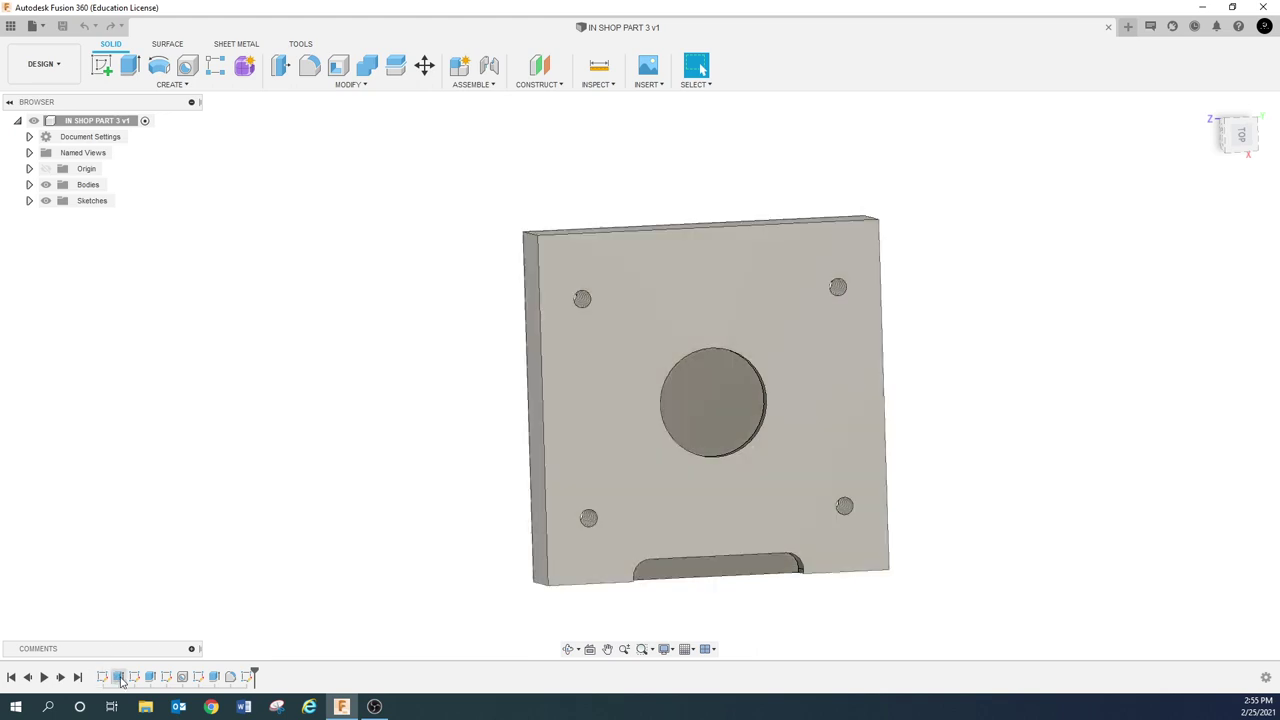
pyautogui.click(119, 679)
# - Change Extrude1's distance to 1.0 in and review the thicker plate from several angles
pyautogui.rightClick(119, 679)
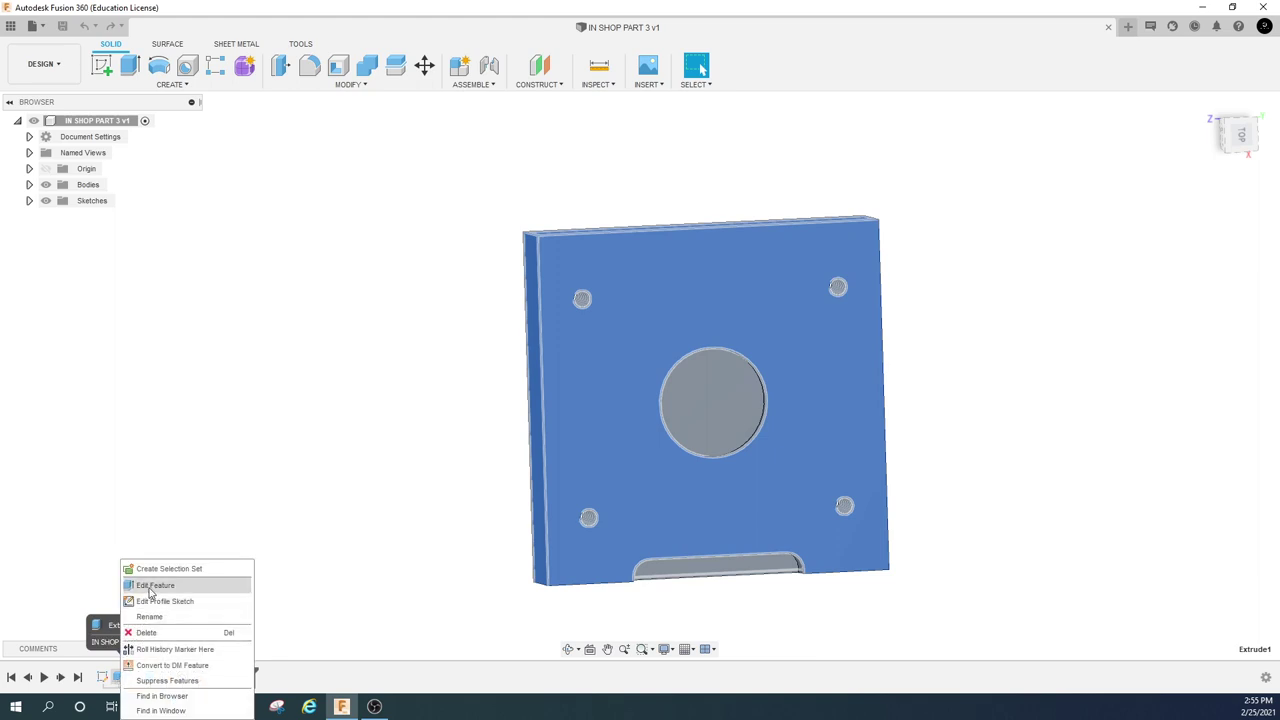
pyautogui.click(150, 586)
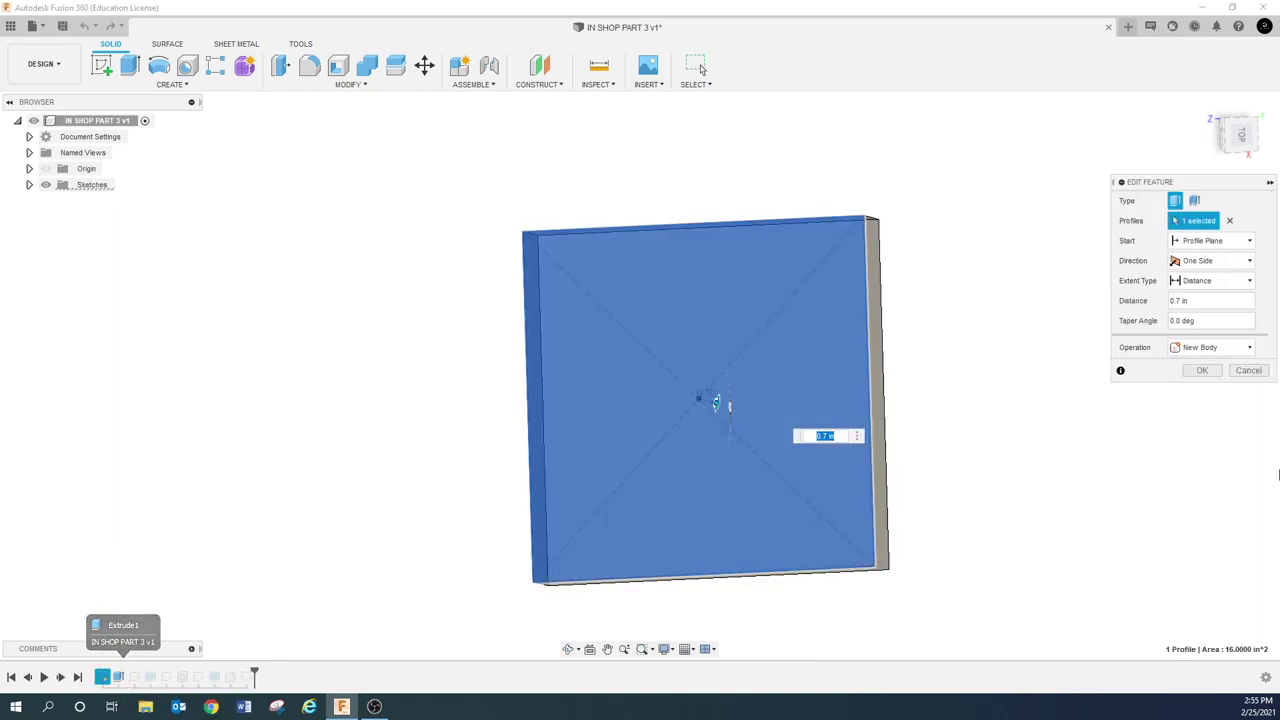
pyautogui.keyDown('shift'); pyautogui.moveTo(626, 383); pyautogui.dragTo(690, 362, button='middle'); pyautogui.keyUp('shift')
pyautogui.doubleClick(1220, 303)
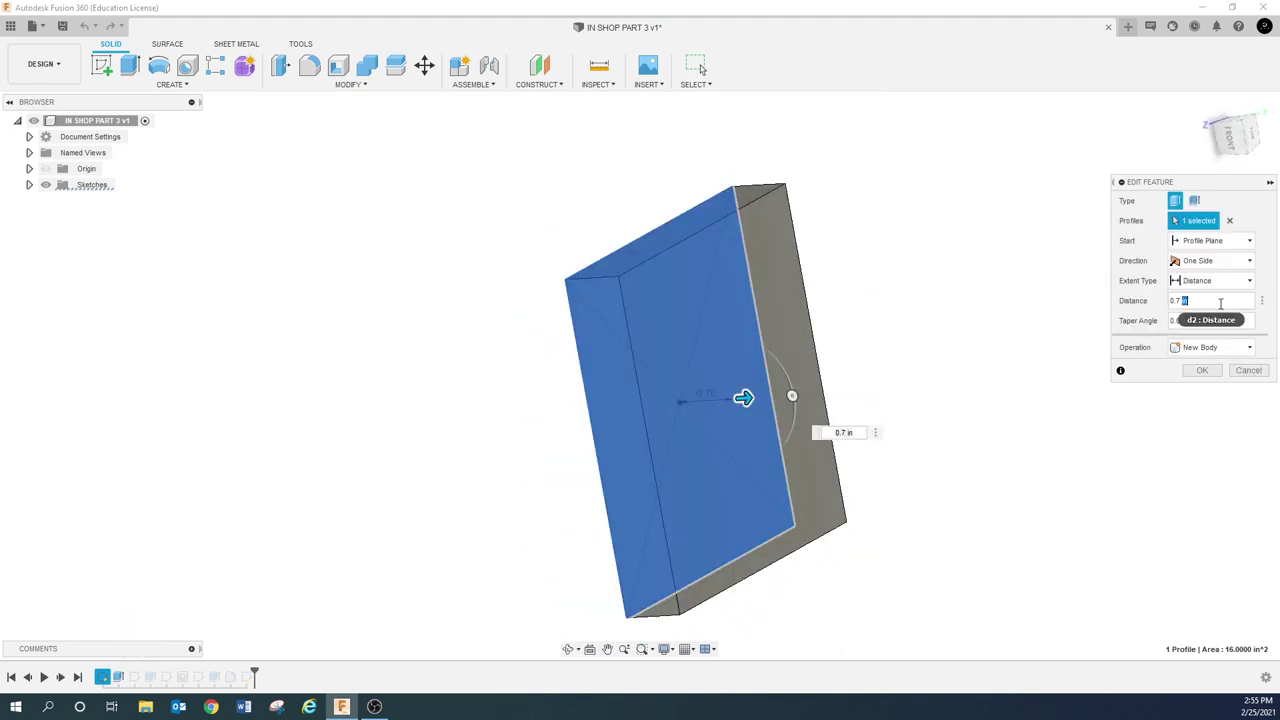
pyautogui.write('1.0')
pyautogui.press('Return')
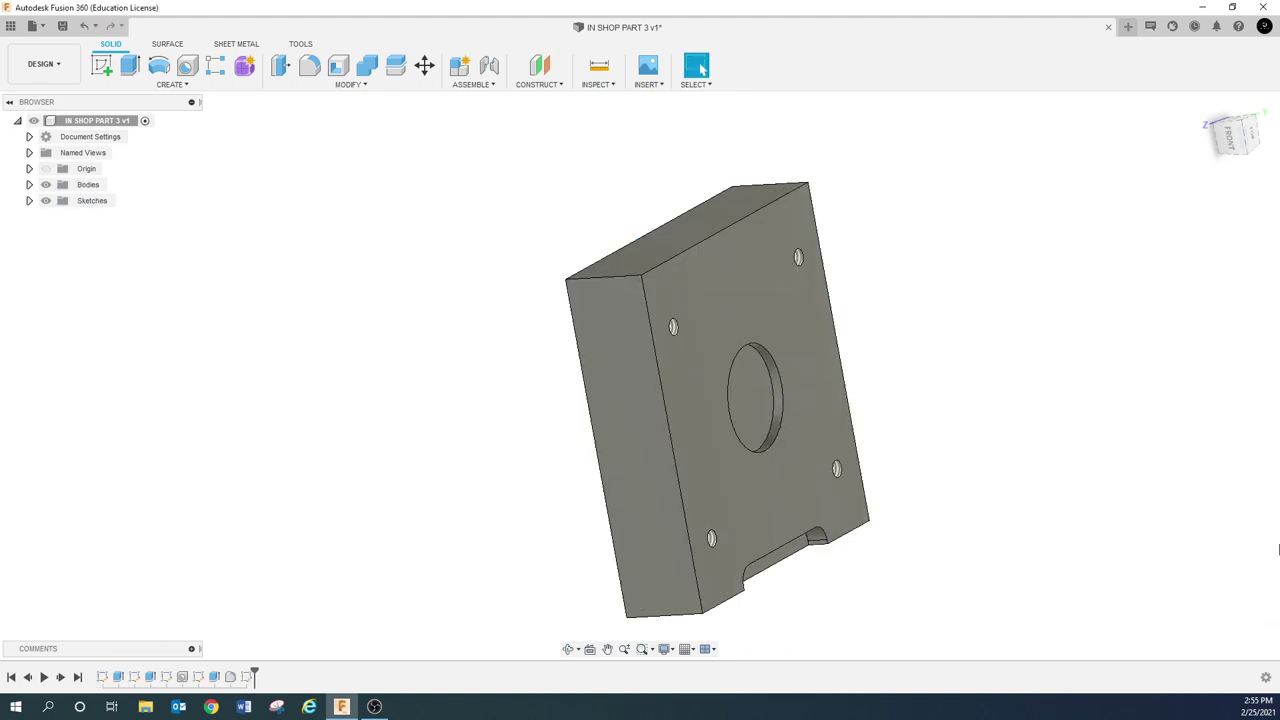
pyautogui.keyDown('shift'); pyautogui.moveTo(880, 440); pyautogui.dragTo(790, 475, button='middle'); pyautogui.keyUp('shift')
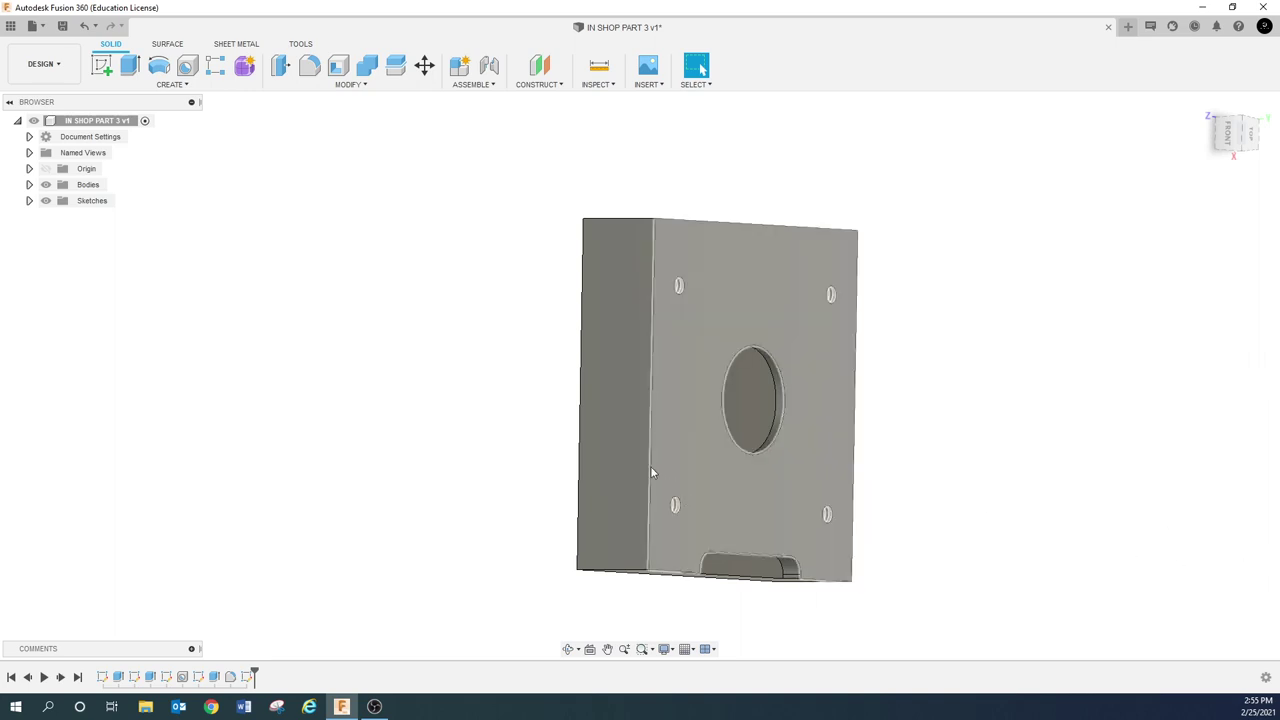
pyautogui.keyDown('shift'); pyautogui.moveTo(549, 443); pyautogui.dragTo(523, 434, button='middle'); pyautogui.keyUp('shift')
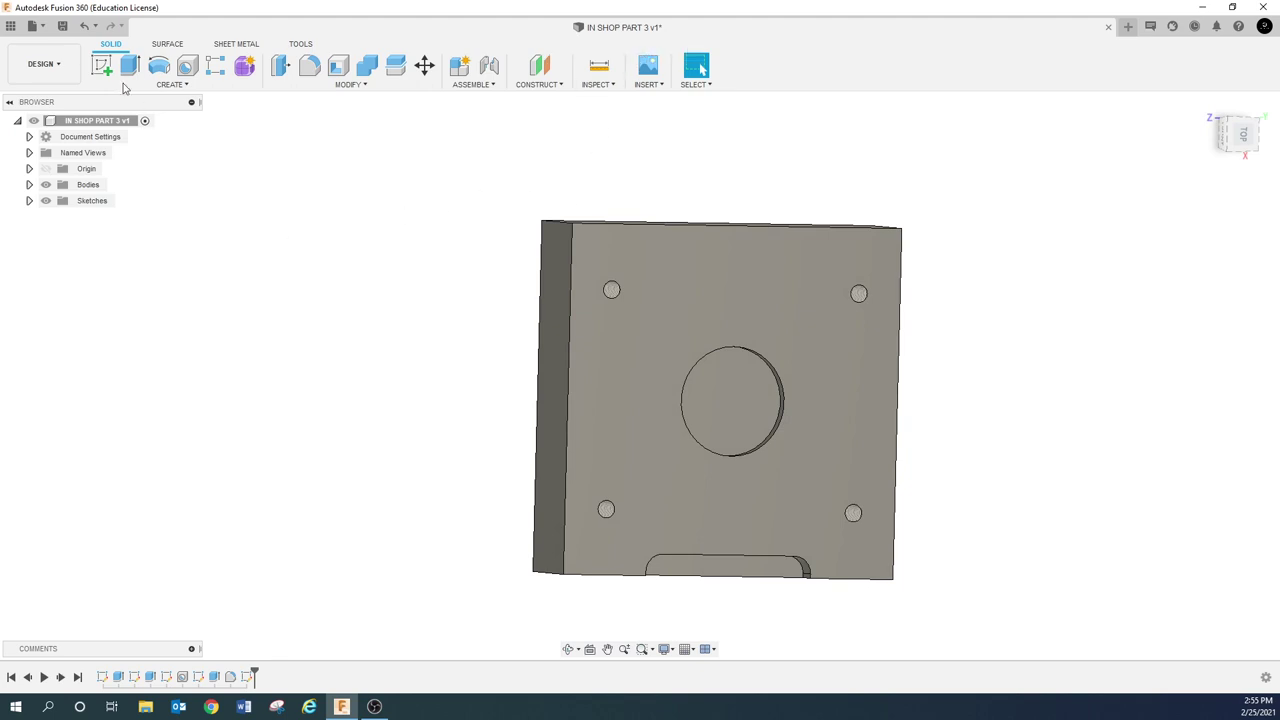
# - Save the thickened plate as version v2 with the default 'User Saved' description
pyautogui.click(63, 26)
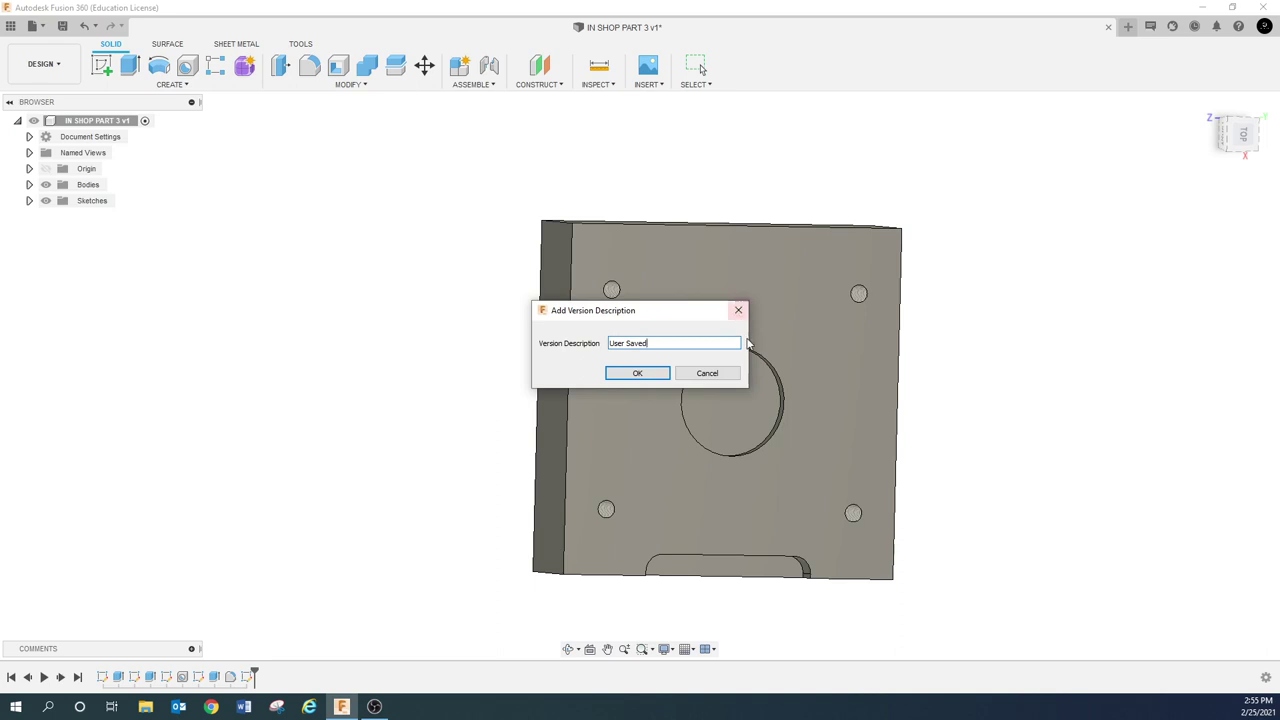
pyautogui.click(637, 373)
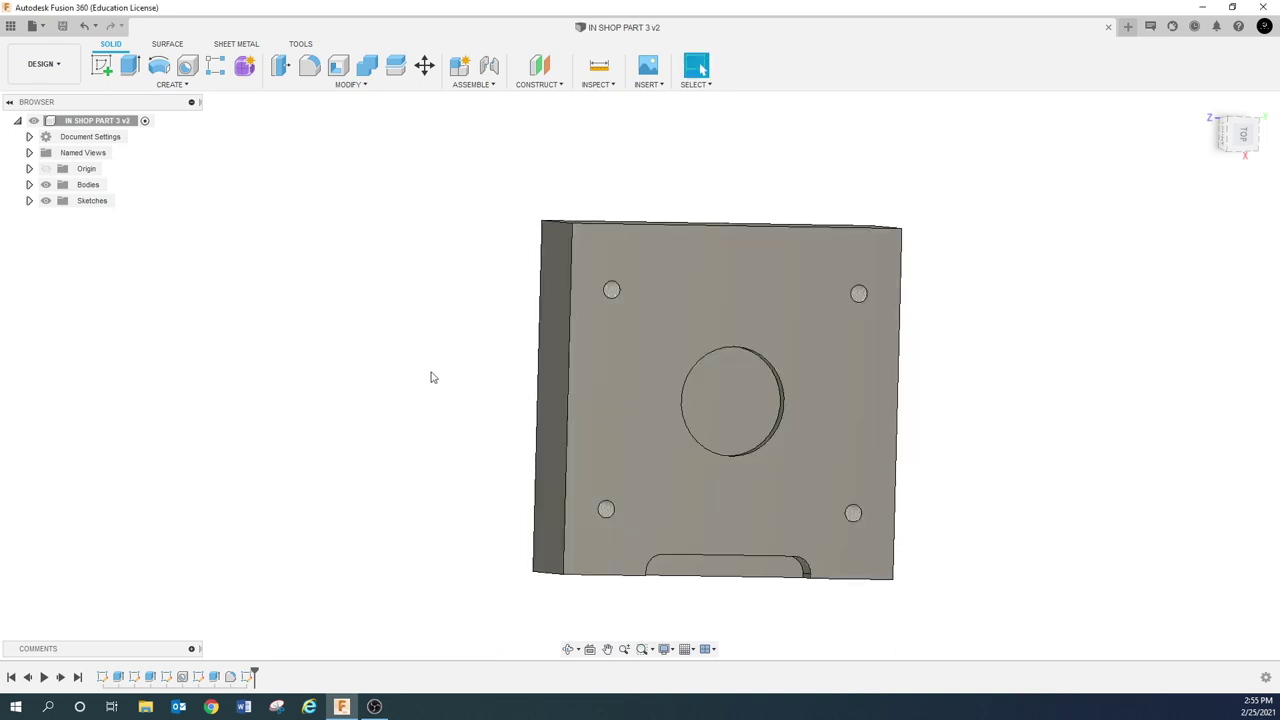
pyautogui.keyDown('shift'); pyautogui.moveTo(595, 265); pyautogui.dragTo(574, 294, button='middle'); pyautogui.keyUp('shift')
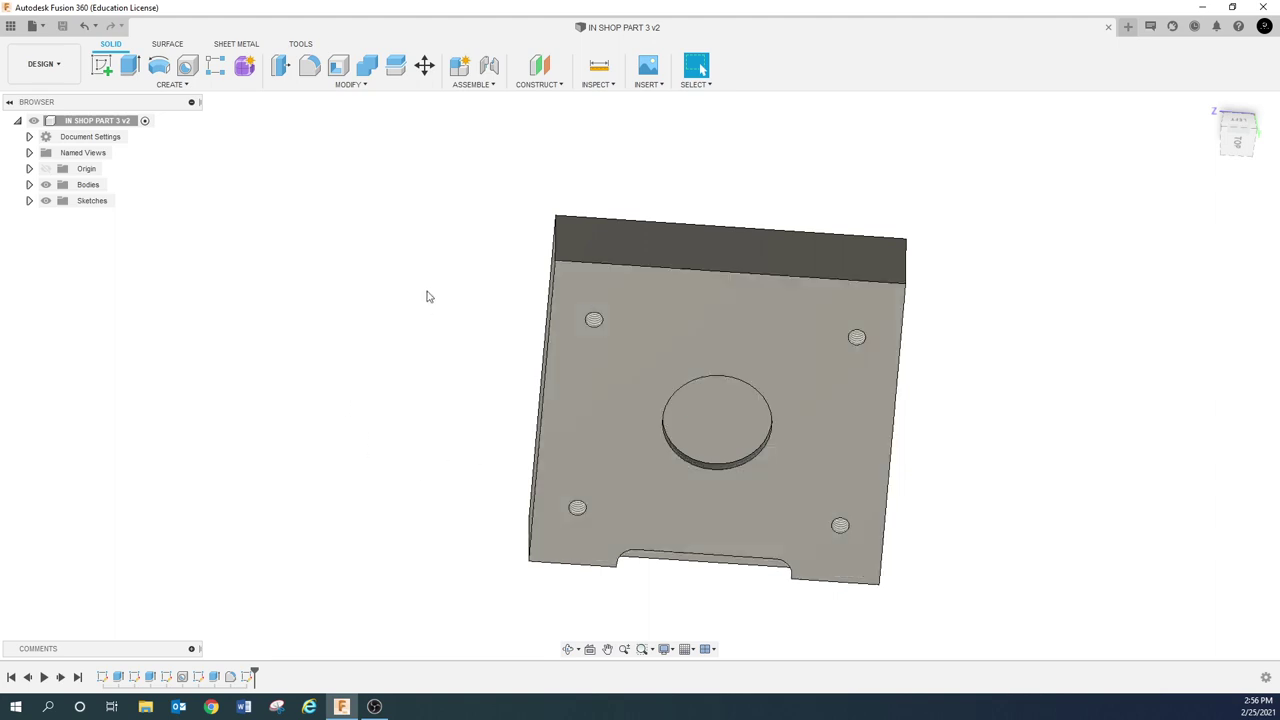
# - Sketch a line on the top face from the plate's top-right corner to its left edge
pyautogui.click(690, 319)
pyautogui.rightClick(688, 319)
pyautogui.click(691, 352)
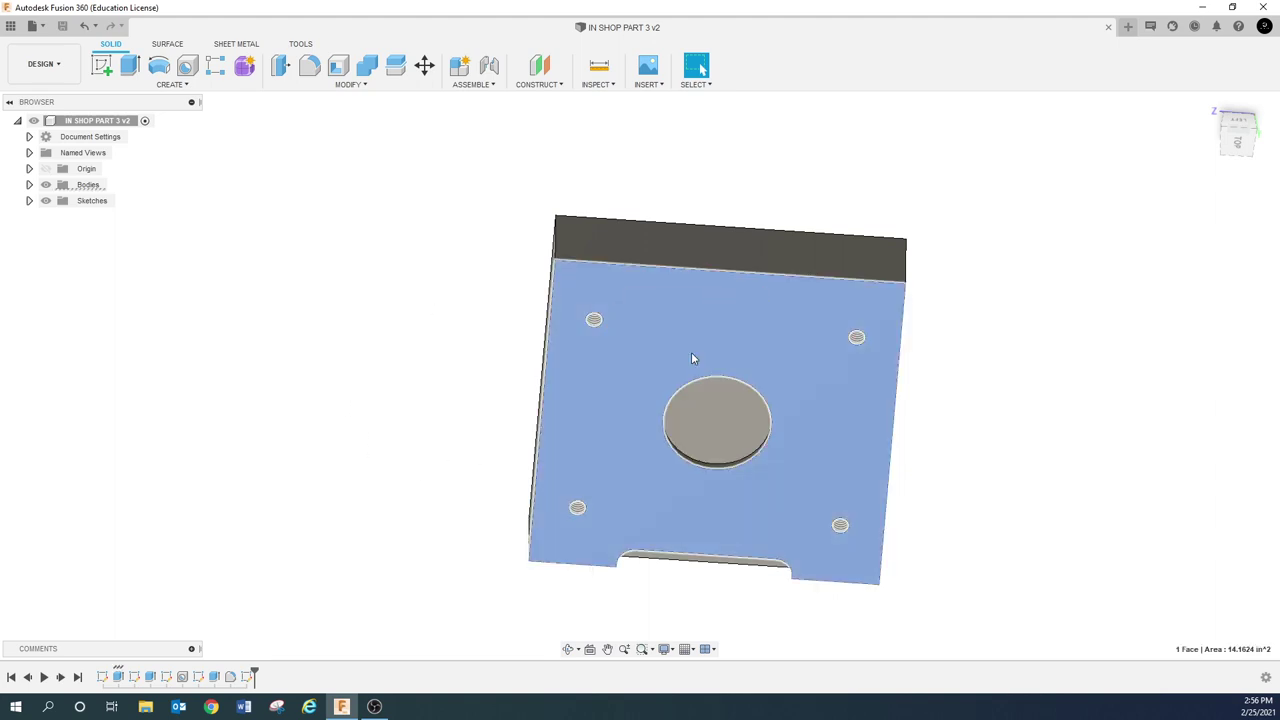
pyautogui.rightClick(676, 358)
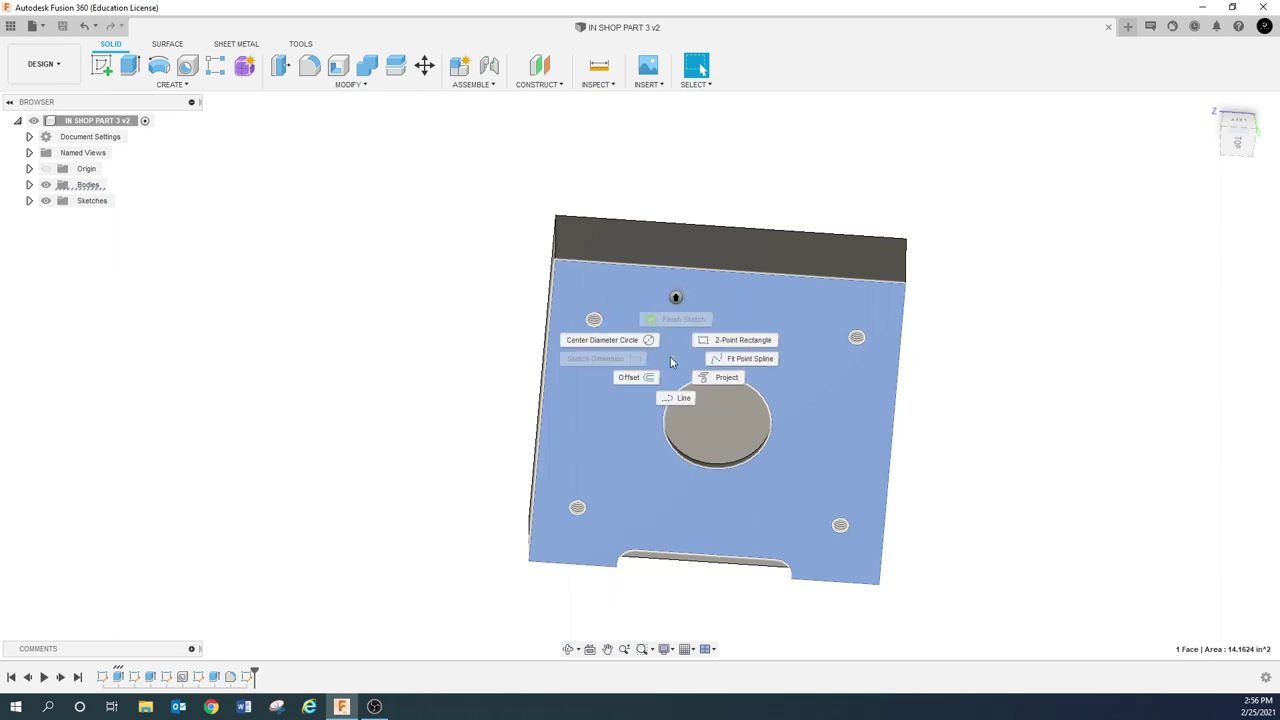
pyautogui.click(676, 400)
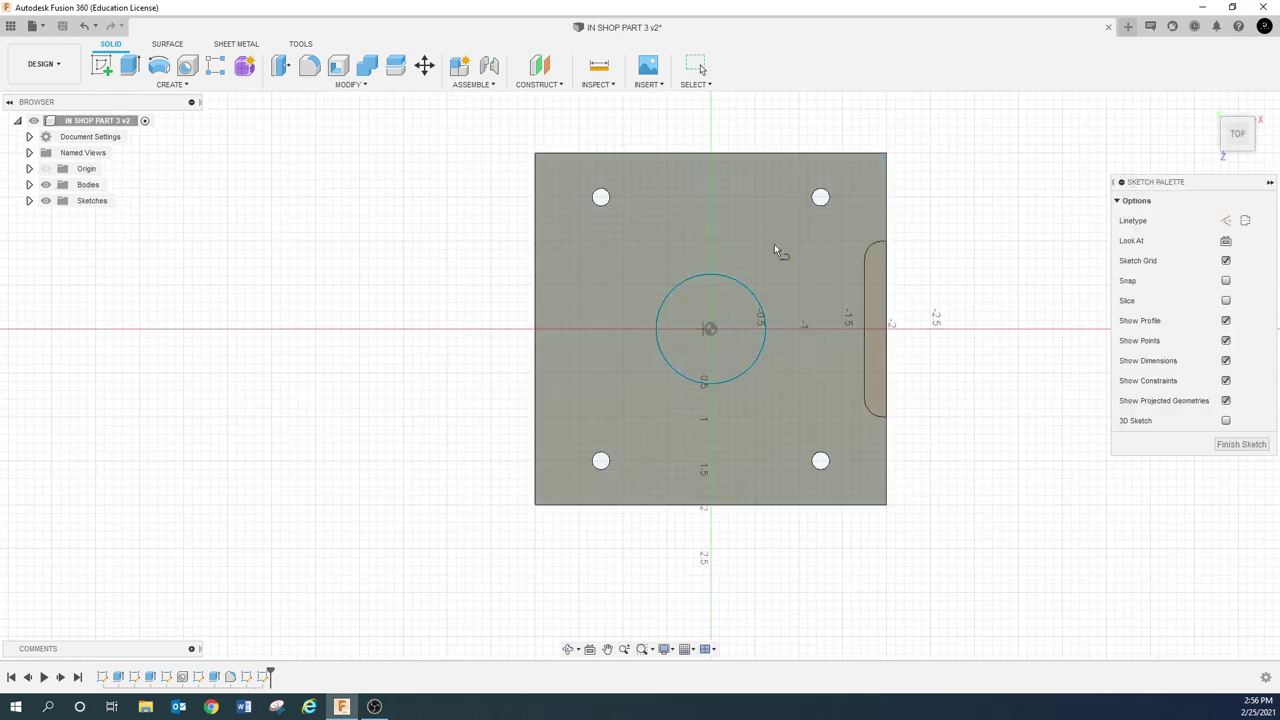
pyautogui.click(886, 154)
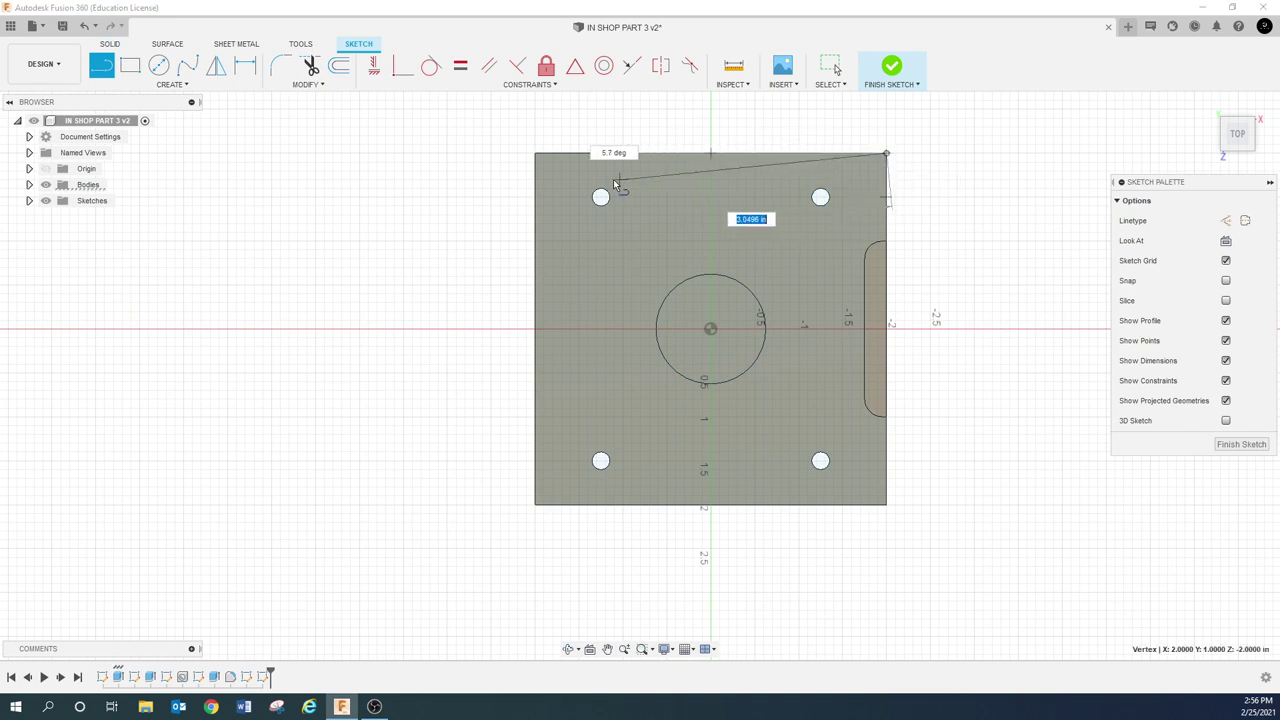
pyautogui.click(533, 196)
pyautogui.press('Escape')
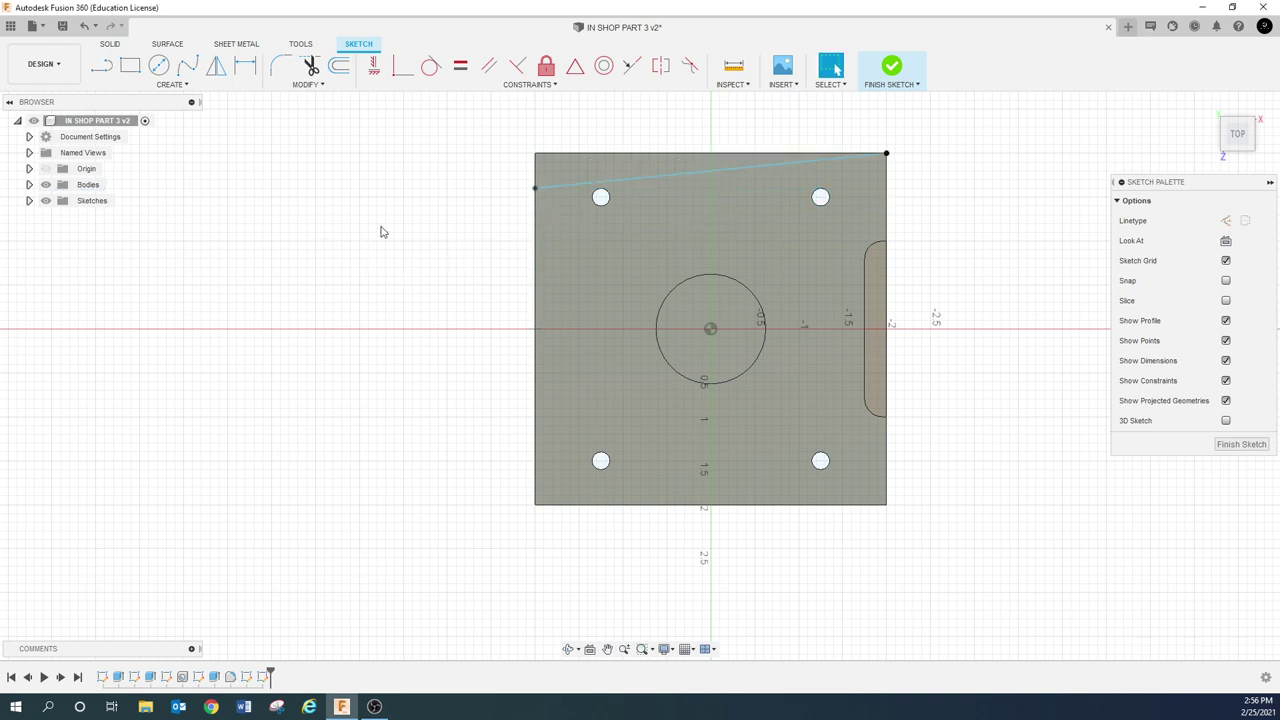
# - Start an angle dimension between the sloped line and the plate's top edge
pyautogui.click(600, 181)
pyautogui.press('d')
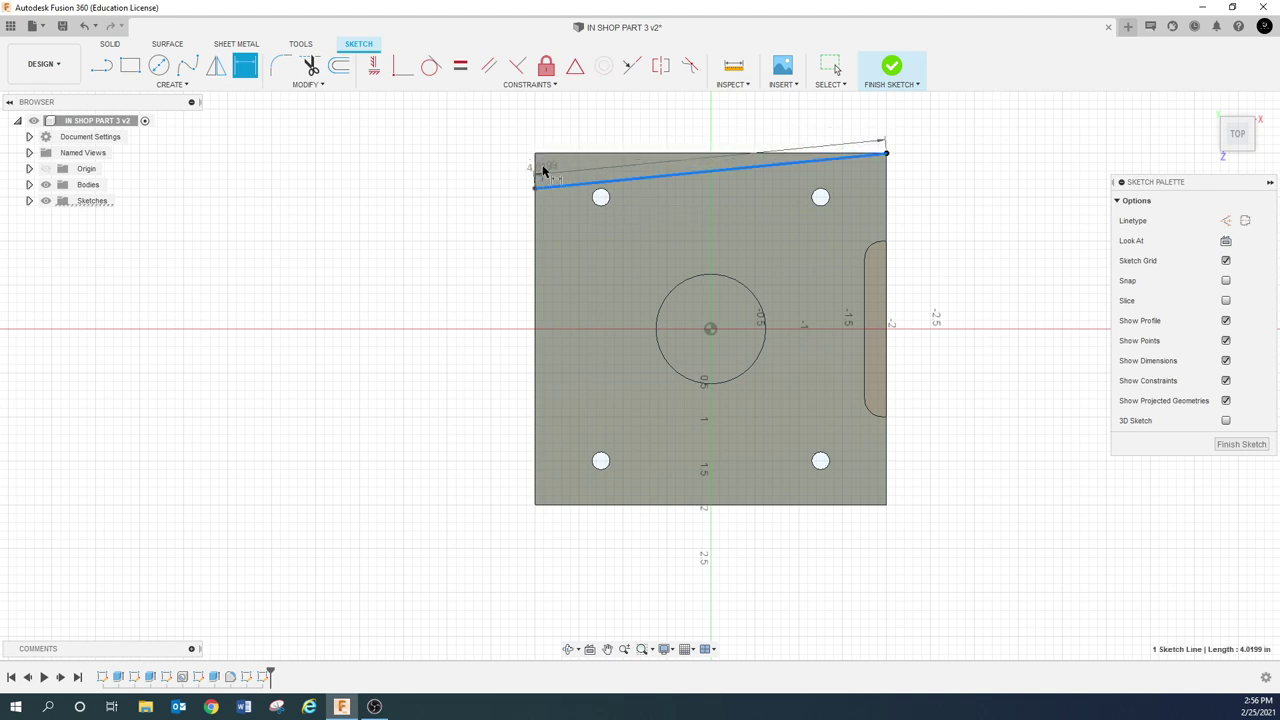
pyautogui.click(550, 154)
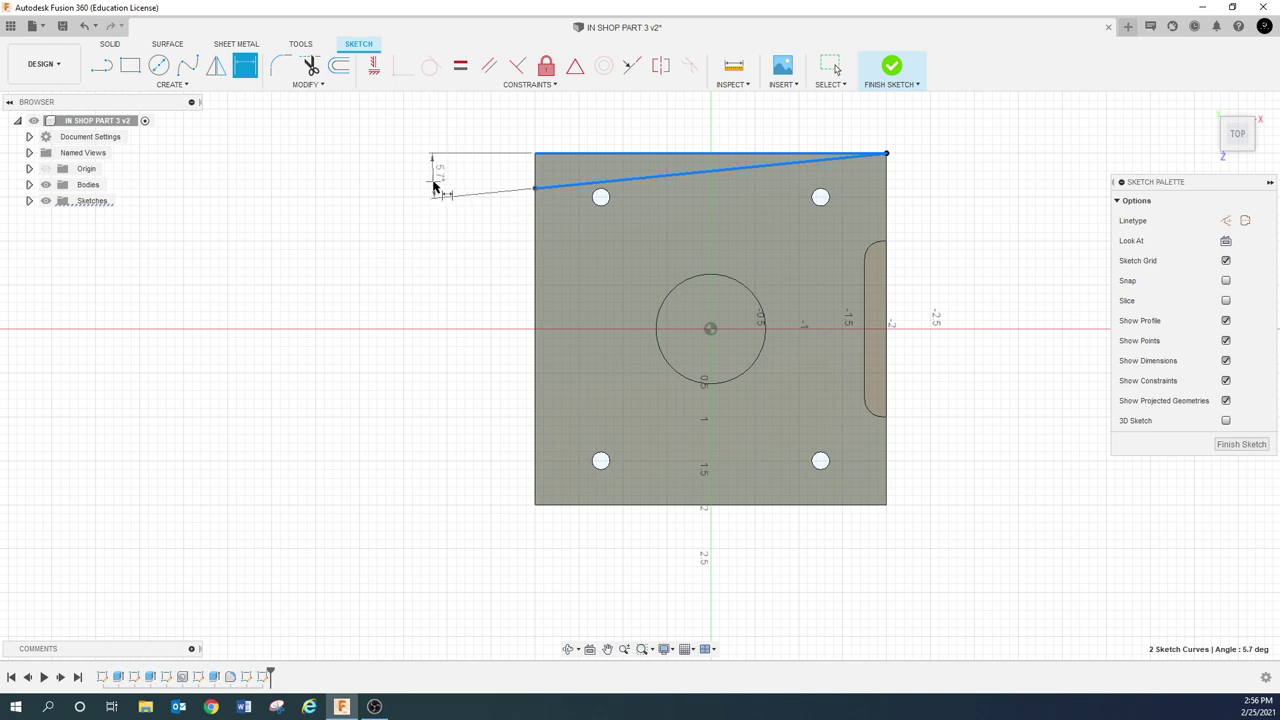
# - Apply a 16° angle to the sloped line, then delete that angle dimension
pyautogui.click(432, 182)
pyautogui.write('16')
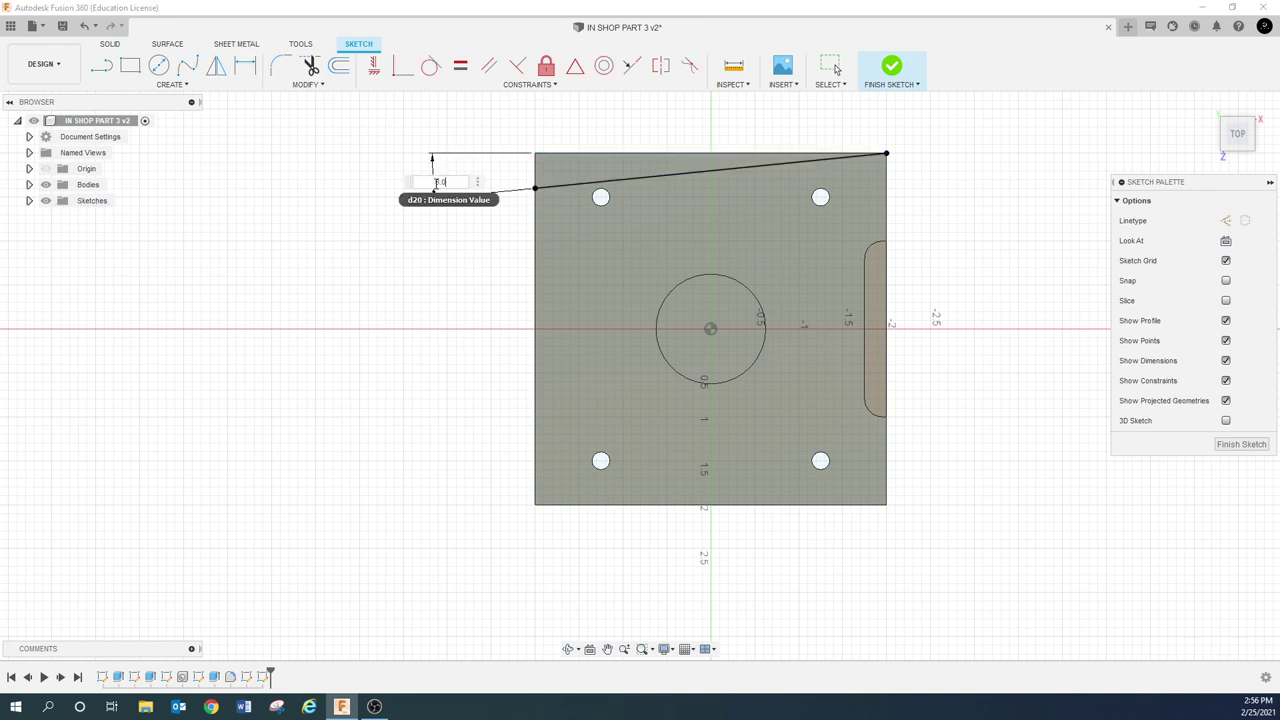
pyautogui.press('Return')
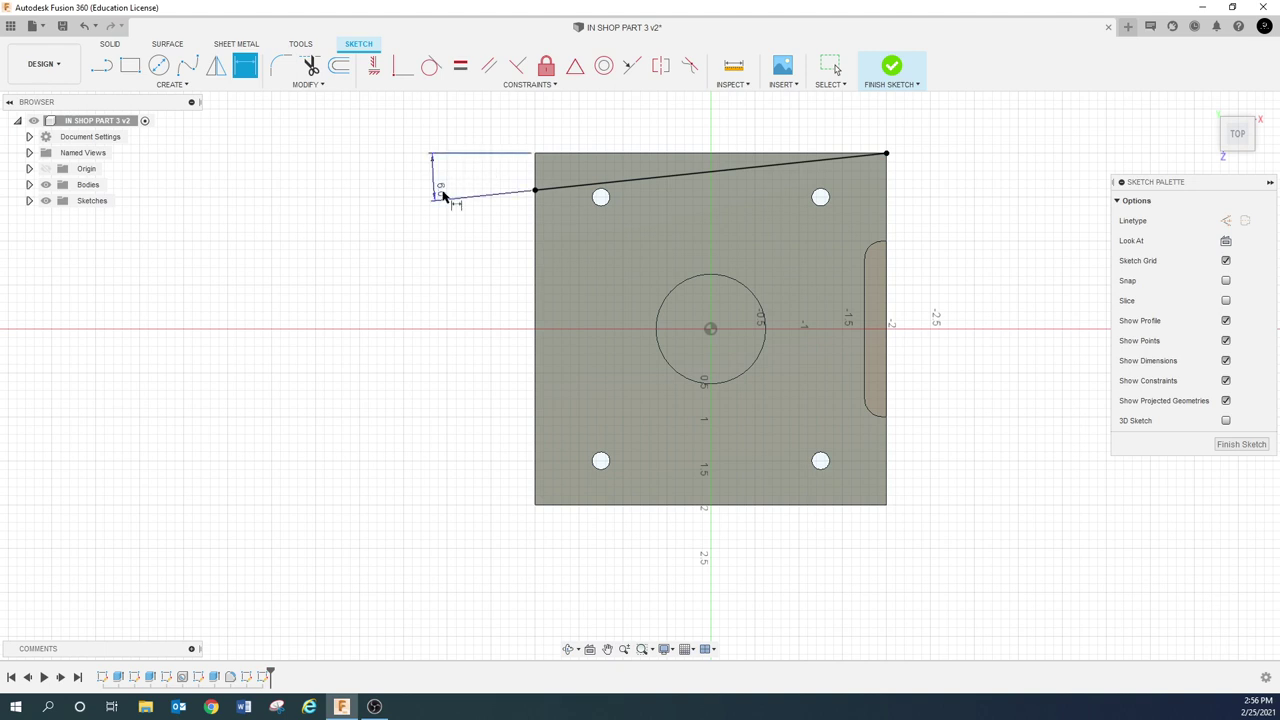
pyautogui.press('Escape')
pyautogui.click(443, 195)
pyautogui.press('Delete')
# - Dimension the sloped line's left-end drop from the top-left corner, finally setting it to 0.375 in
pyautogui.press('d')
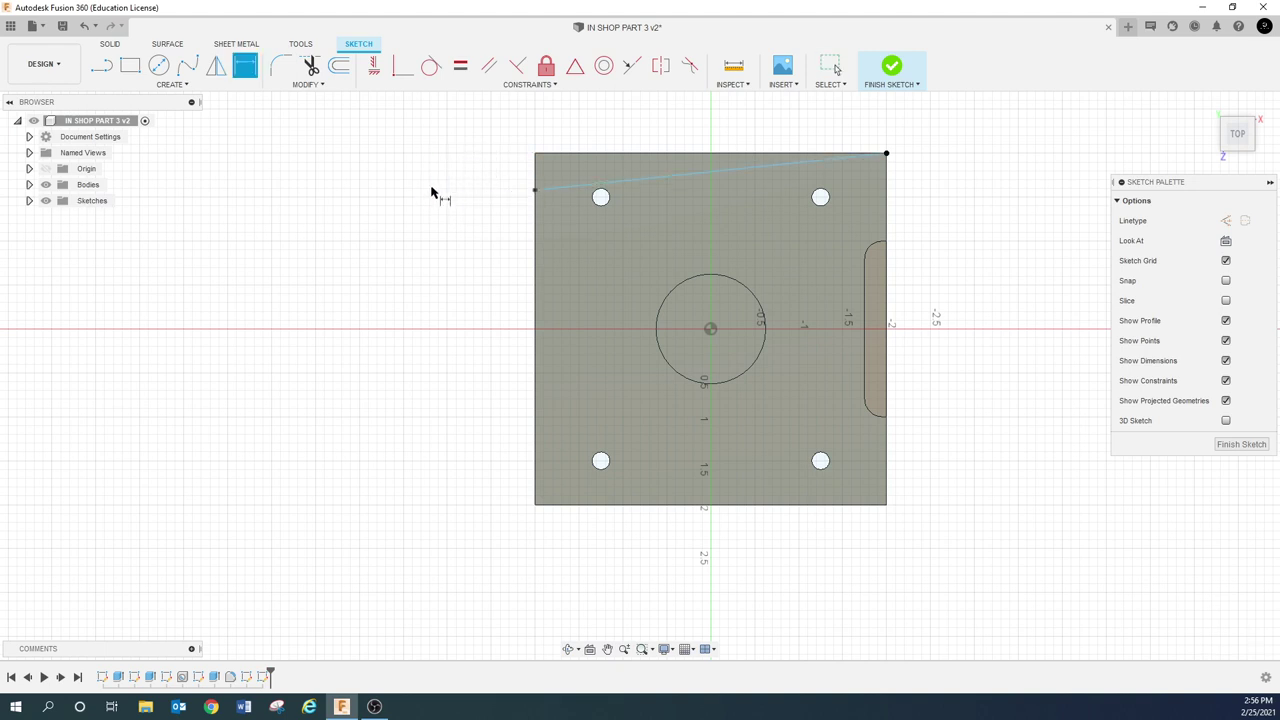
pyautogui.click(535, 177)
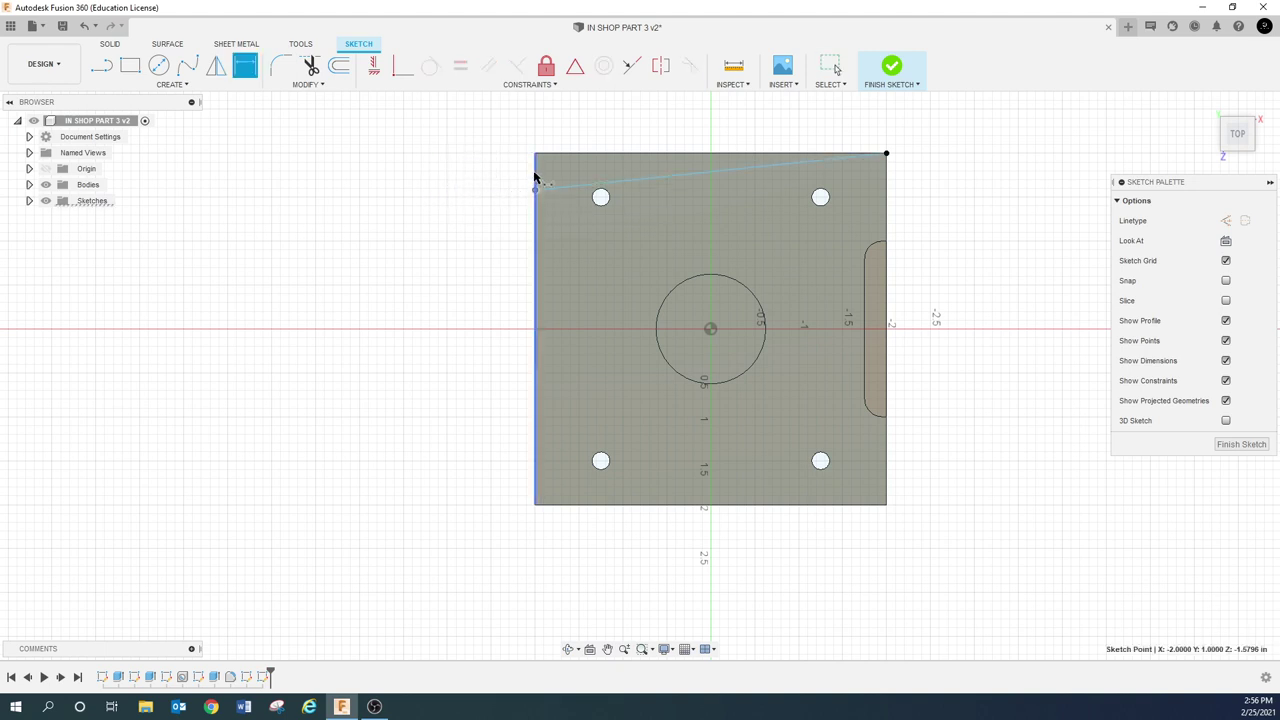
pyautogui.click(536, 154)
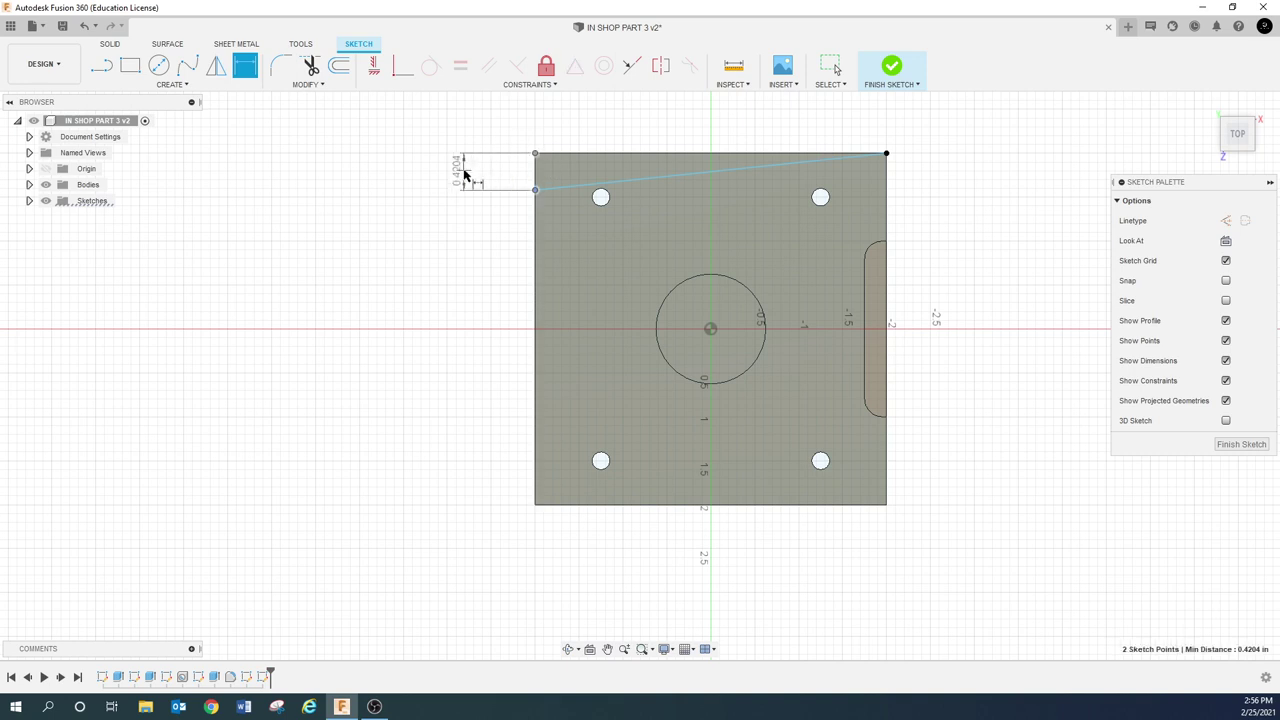
pyautogui.click(437, 238)
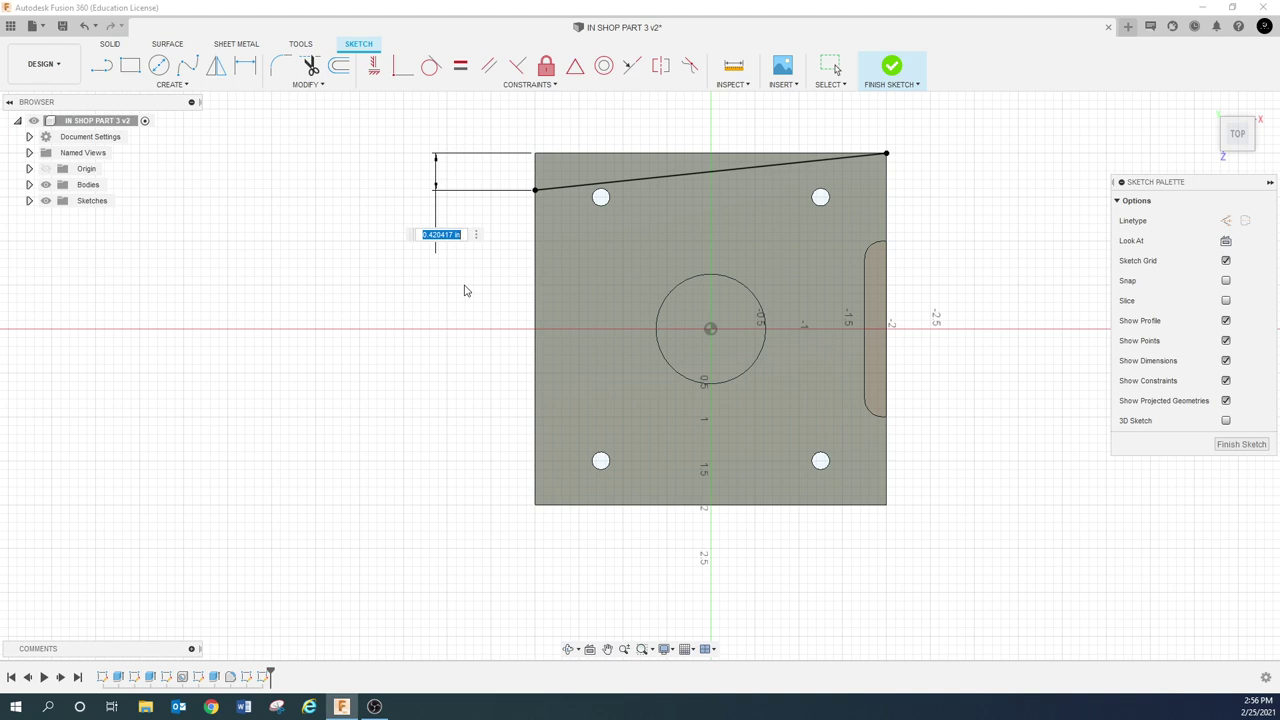
pyautogui.write('4')
pyautogui.press('Return')
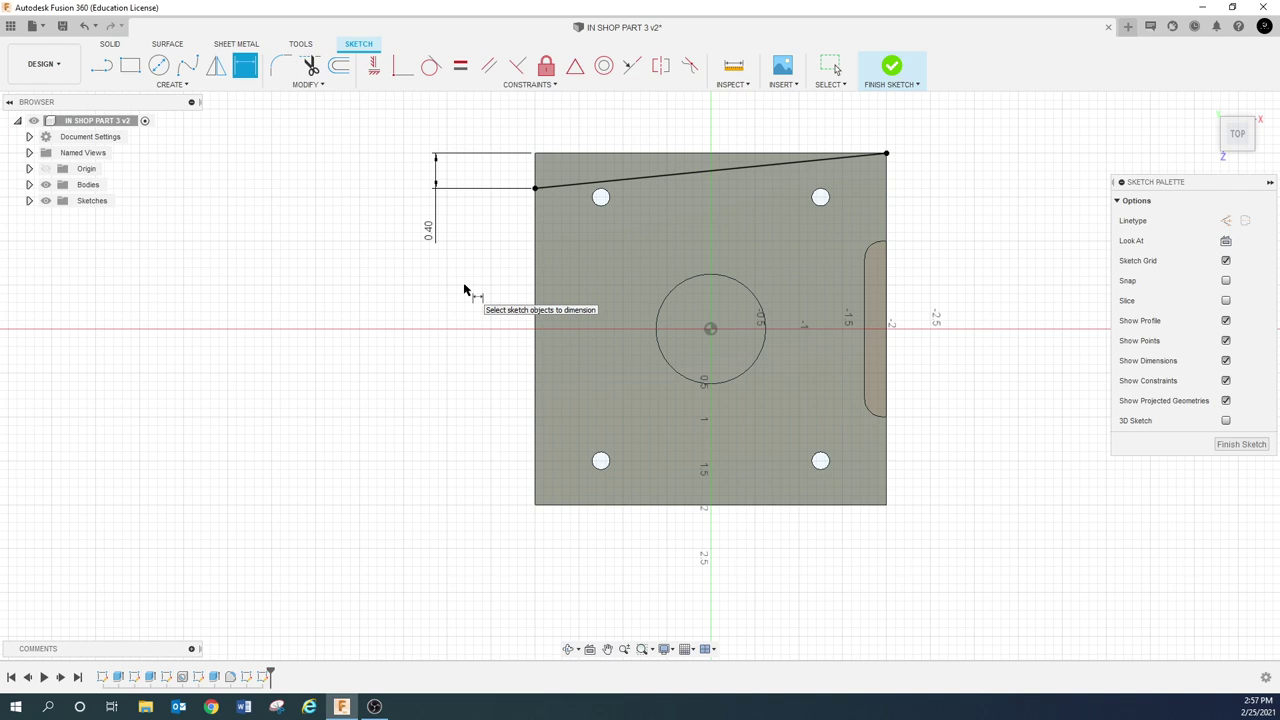
pyautogui.click(430, 232)
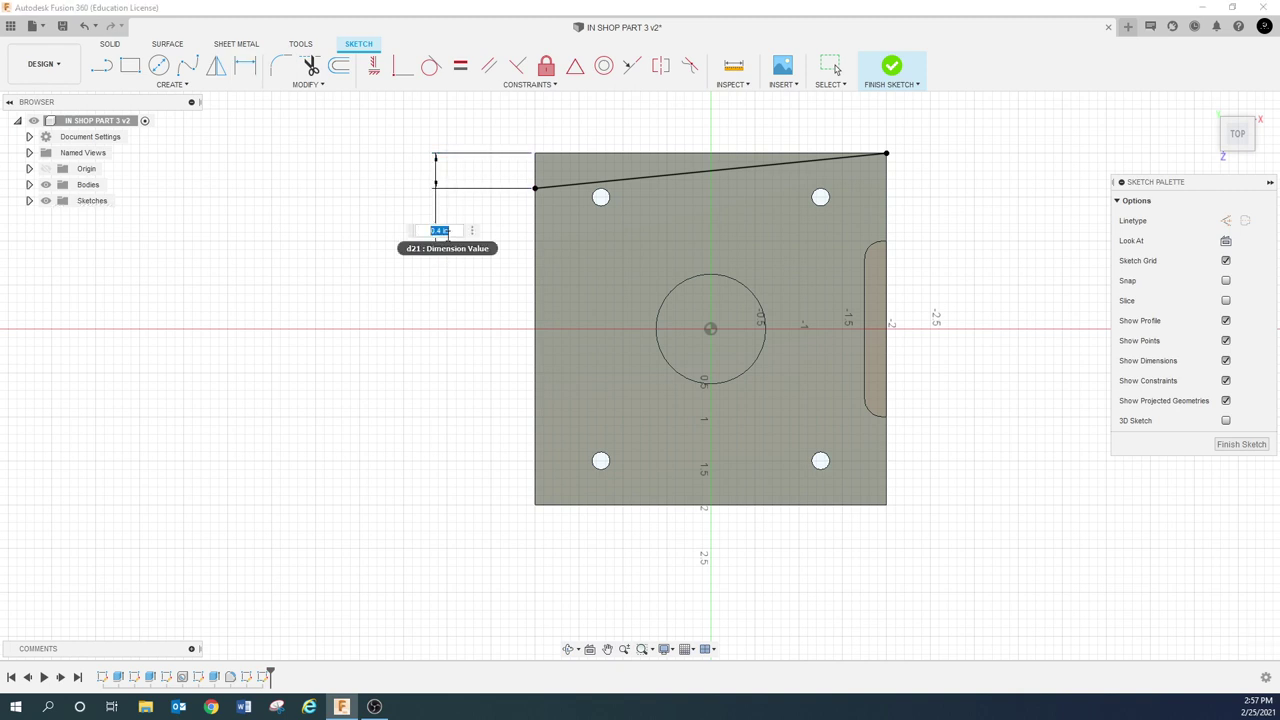
pyautogui.write('.375')
pyautogui.press('Return')
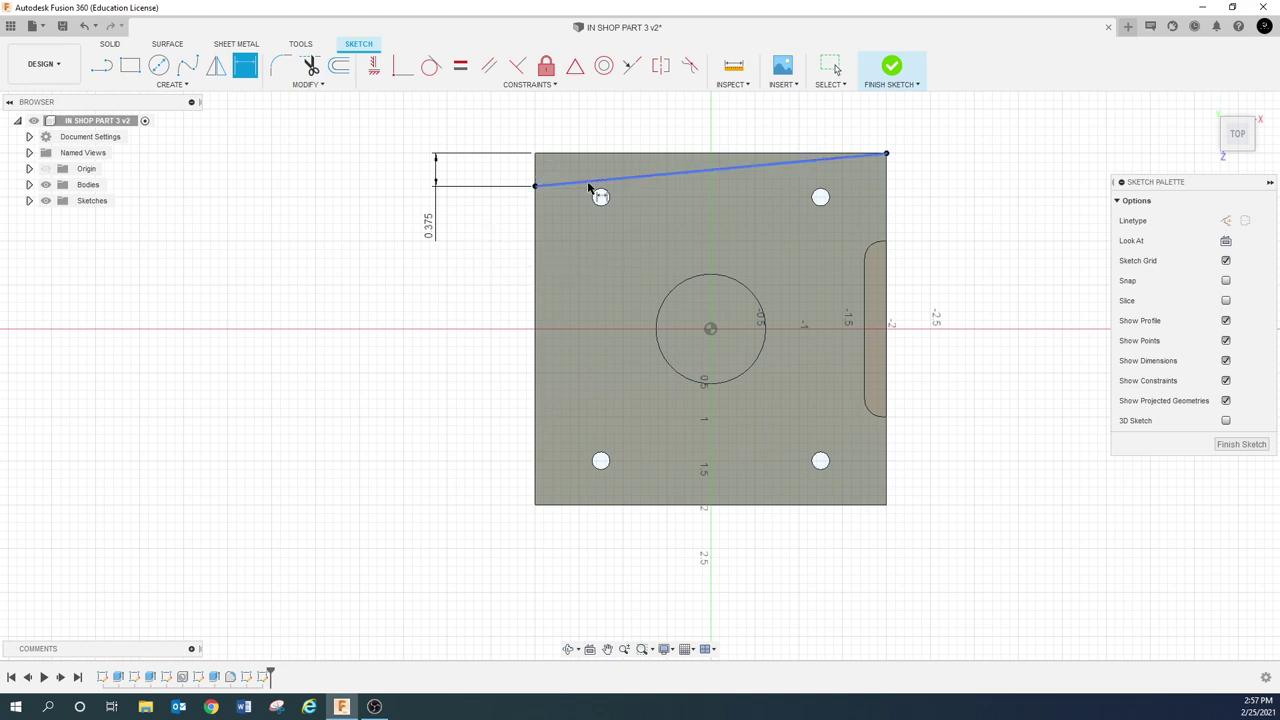
# - Extrude the thin wedge profile as a -3.3 in cut through the plate
pyautogui.press('e')
pyautogui.click(888, 313)
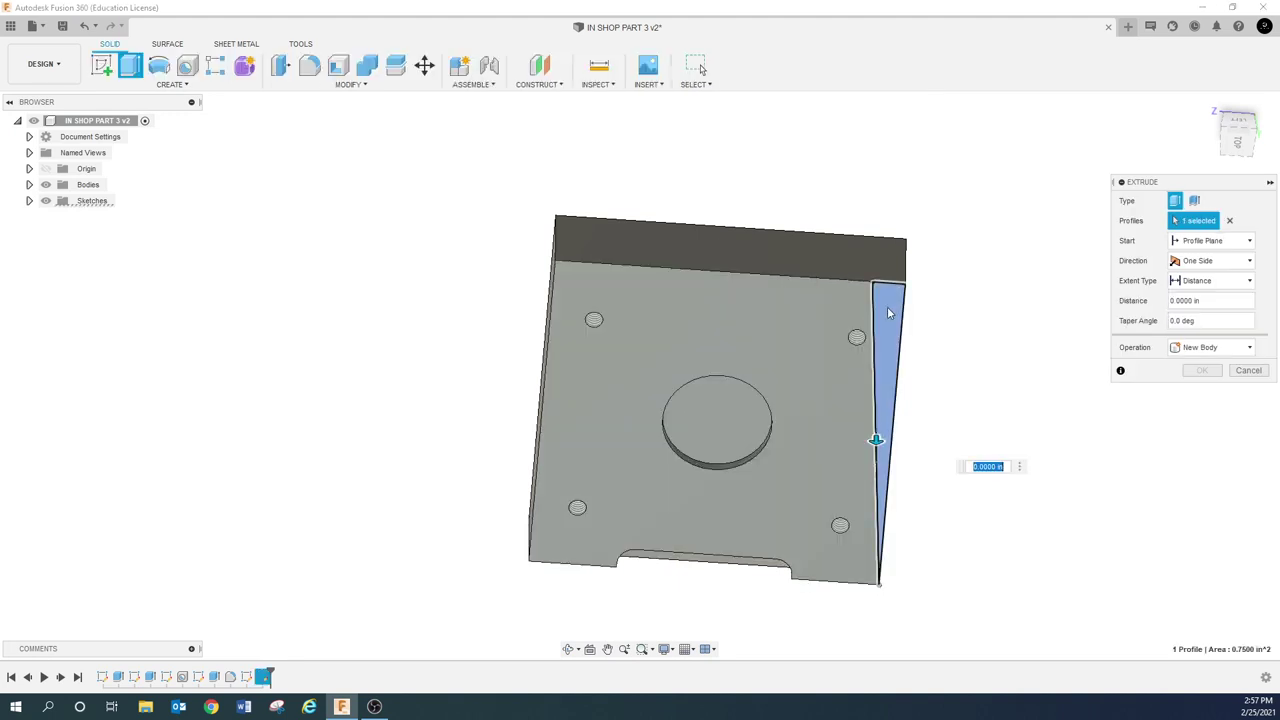
pyautogui.moveTo(875, 437); pyautogui.dragTo(952, 315)
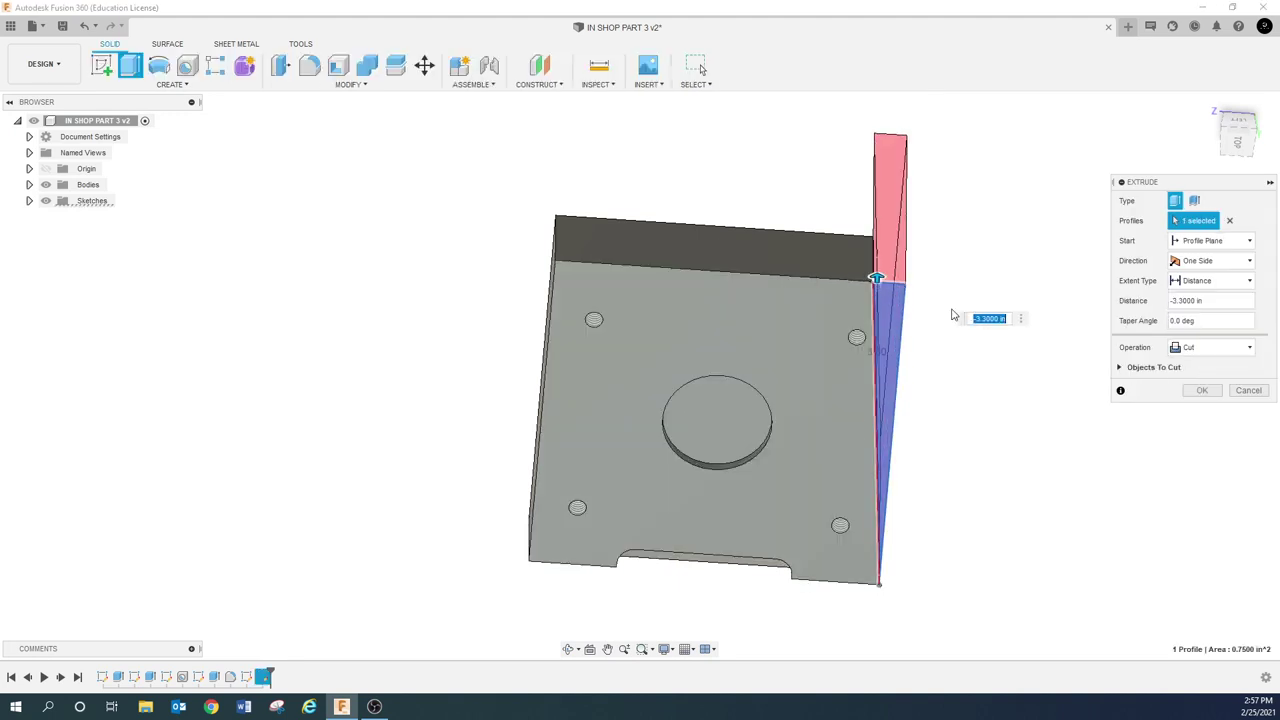
pyautogui.click(1202, 390)
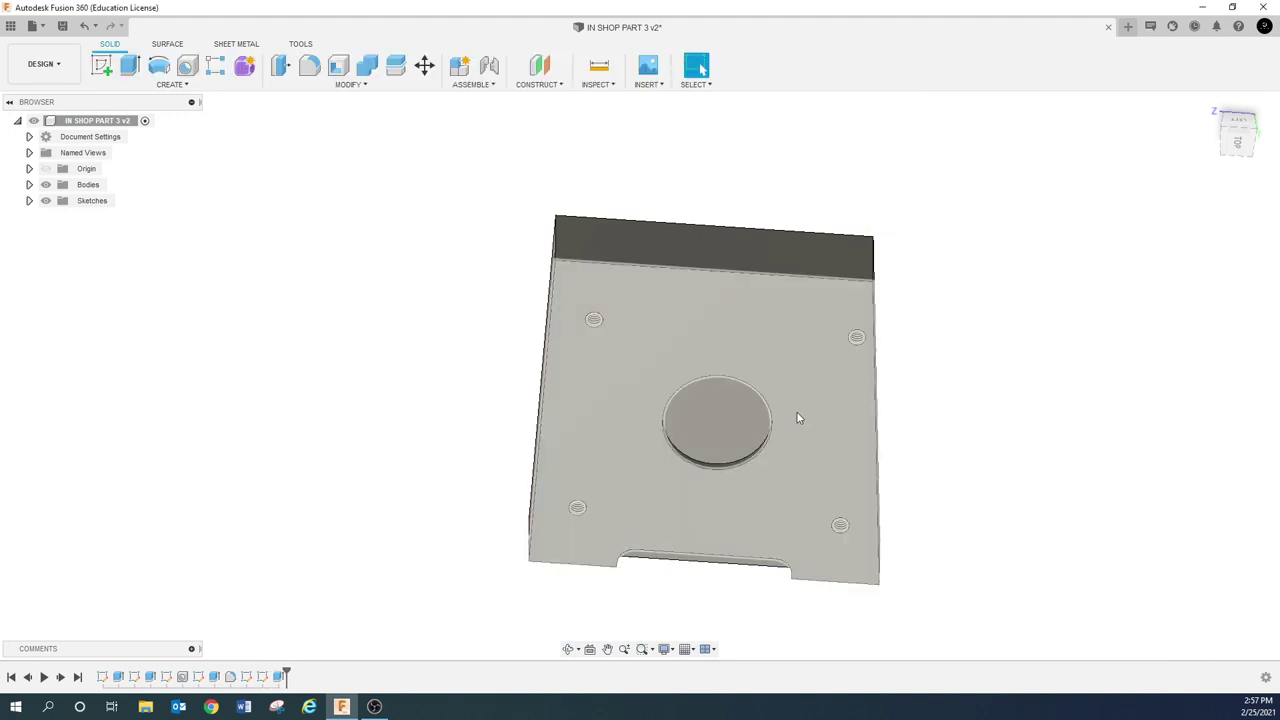
pyautogui.moveTo(800, 423)
pyautogui.keyDown('shift'); pyautogui.mouseDown(button='middle')
pyautogui.moveTo(771, 392)
pyautogui.moveTo(760, 343)
pyautogui.moveTo(814, 363)
pyautogui.moveTo(796, 366)
pyautogui.moveTo(874, 345)
pyautogui.moveTo(874, 429)
pyautogui.moveTo(819, 455)
pyautogui.moveTo(849, 360)
pyautogui.moveTo(820, 409)
pyautogui.moveTo(834, 389)
pyautogui.moveTo(834, 420)
pyautogui.mouseUp(button='middle'); pyautogui.keyUp('shift')
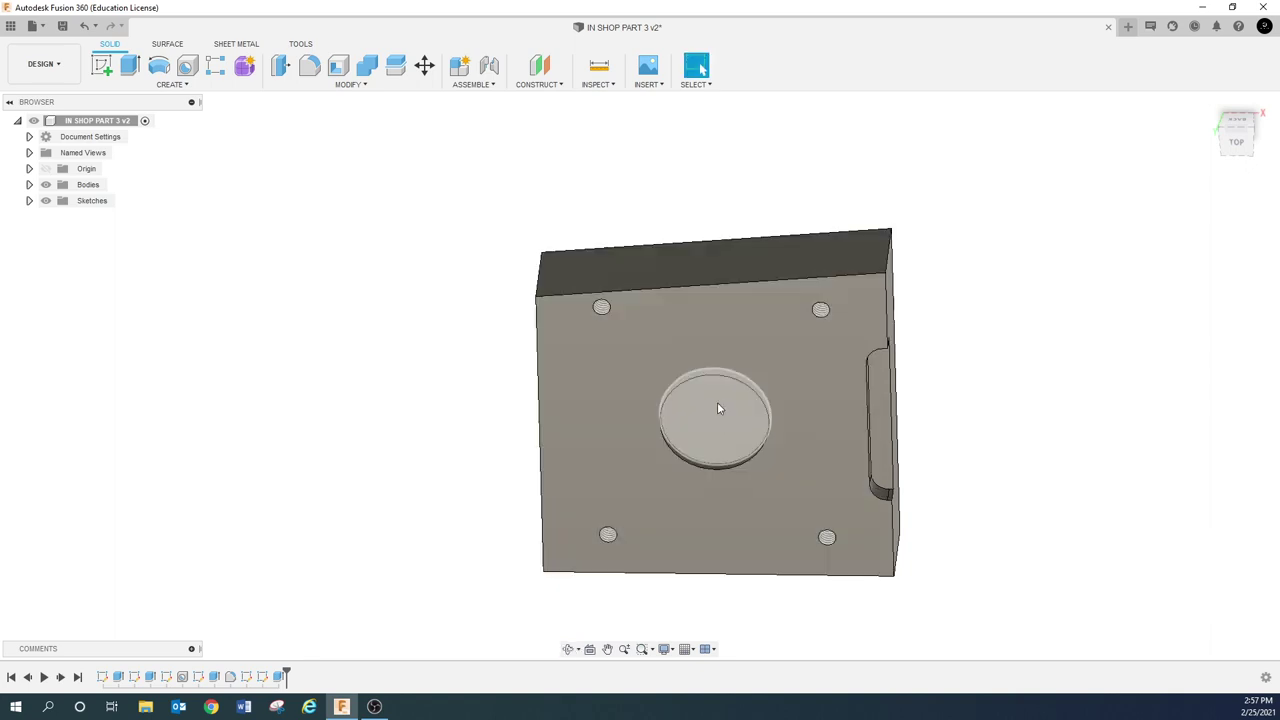
pyautogui.moveTo(755, 405)
pyautogui.keyDown('shift'); pyautogui.mouseDown(button='middle')
pyautogui.moveTo(702, 68)
pyautogui.moveTo(694, 384)
pyautogui.mouseUp(button='middle'); pyautogui.keyUp('shift')
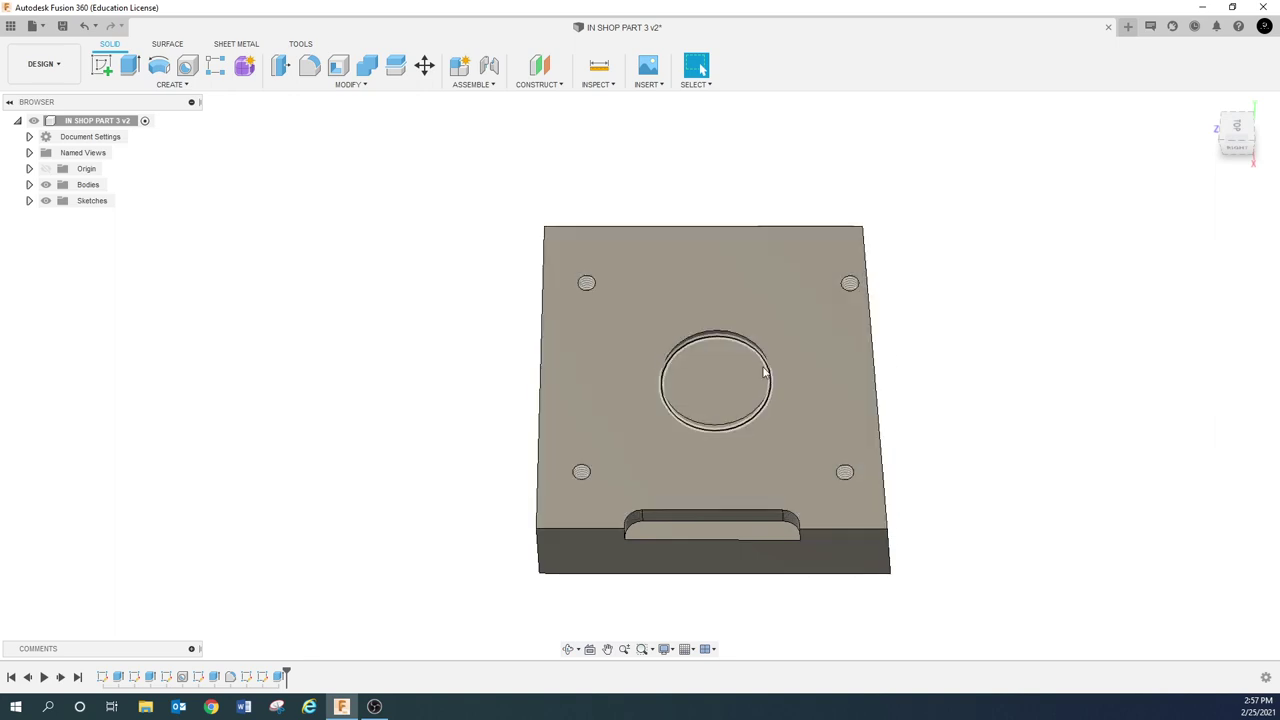
pyautogui.keyDown('shift'); pyautogui.moveTo(714, 380); pyautogui.dragTo(686, 370, button='middle'); pyautogui.keyUp('shift')
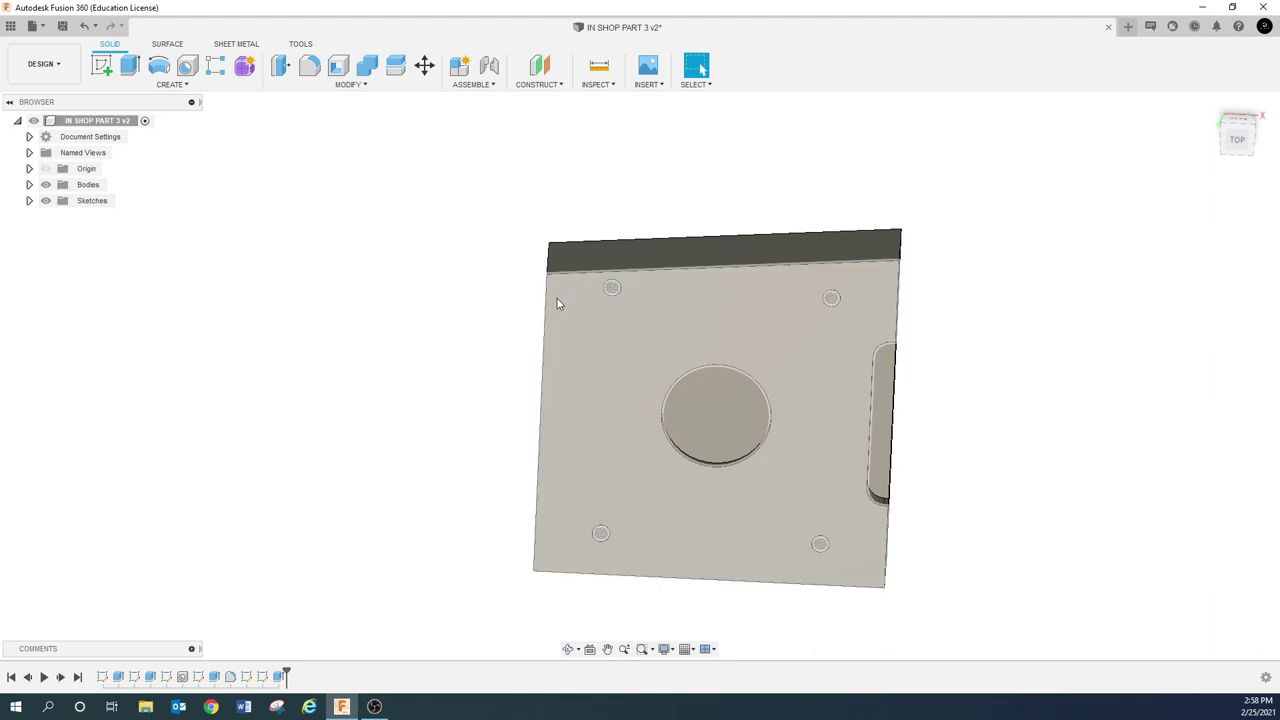
# - Sketch a vertical line on the face from the plate's left edge rising above the top
pyautogui.rightClick(560, 350)
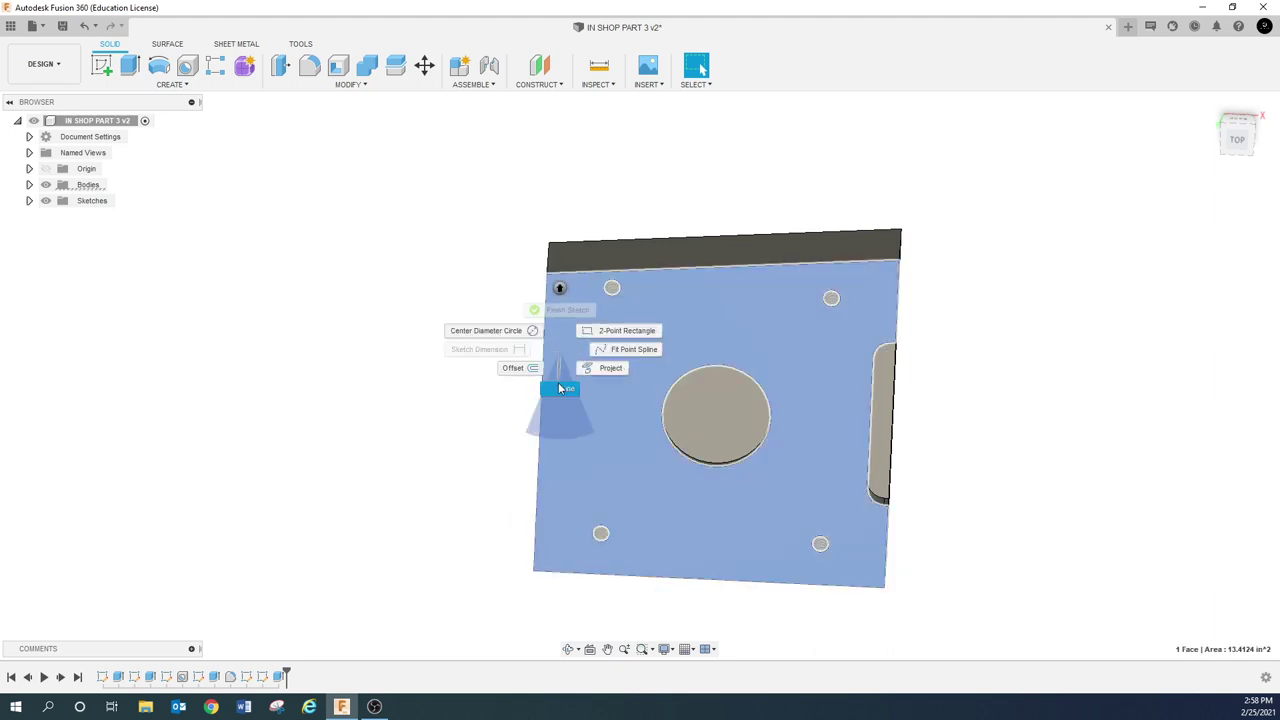
pyautogui.click(563, 388)
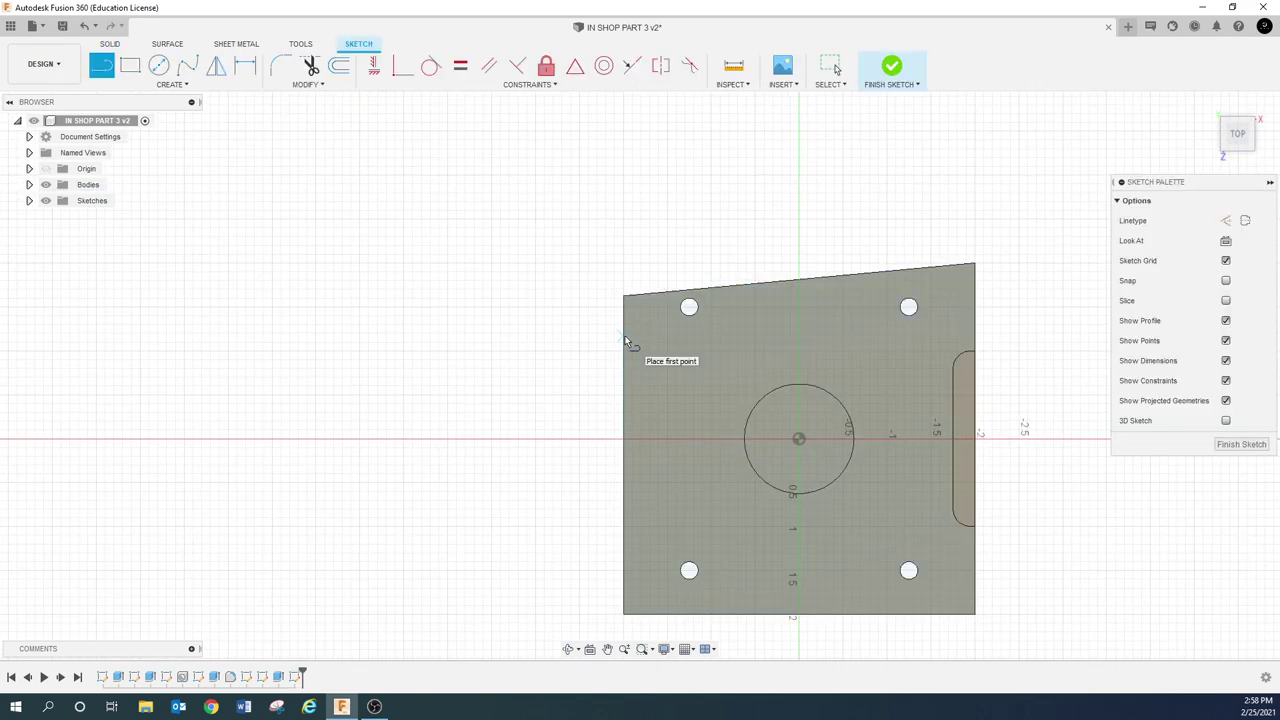
pyautogui.click(661, 336)
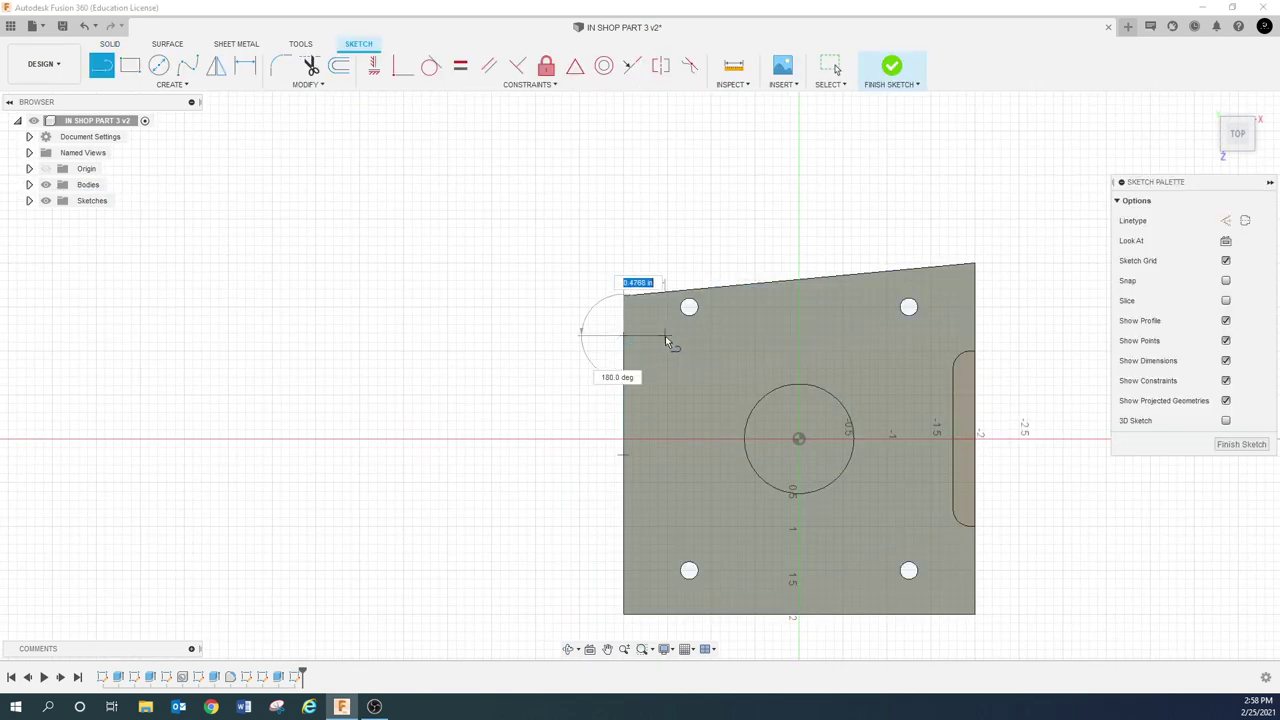
pyautogui.click(663, 248)
pyautogui.press('Escape')
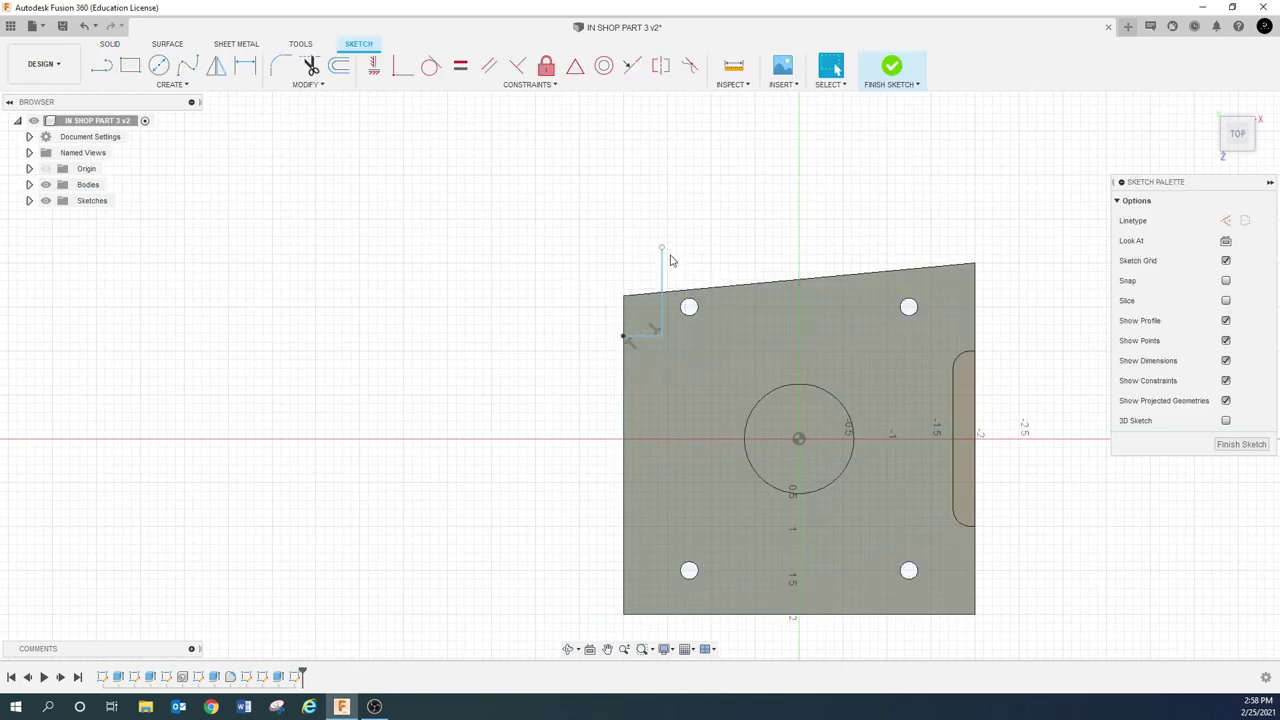
# - Dimension the notch's horizontal offset to 0.50 in and the vertical line's length to 1.00 in
pyautogui.press('p')
pyautogui.click(637, 341)
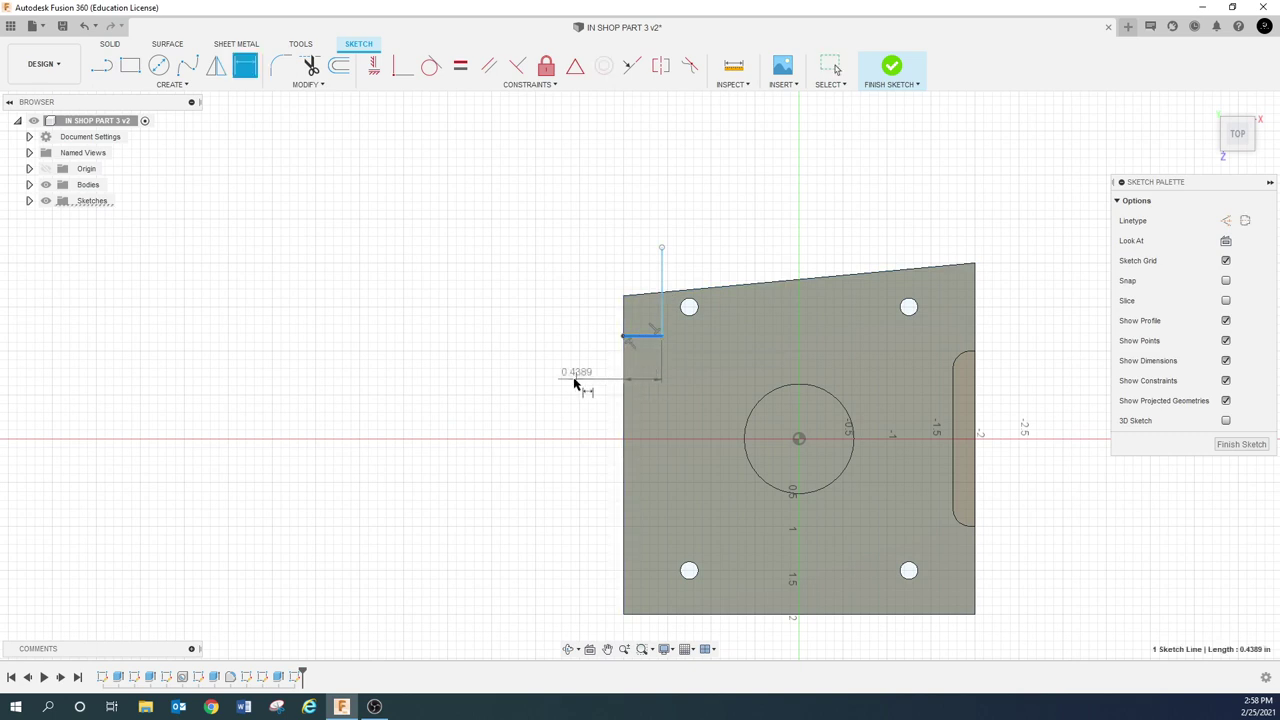
pyautogui.click(578, 380)
pyautogui.write('0.5')
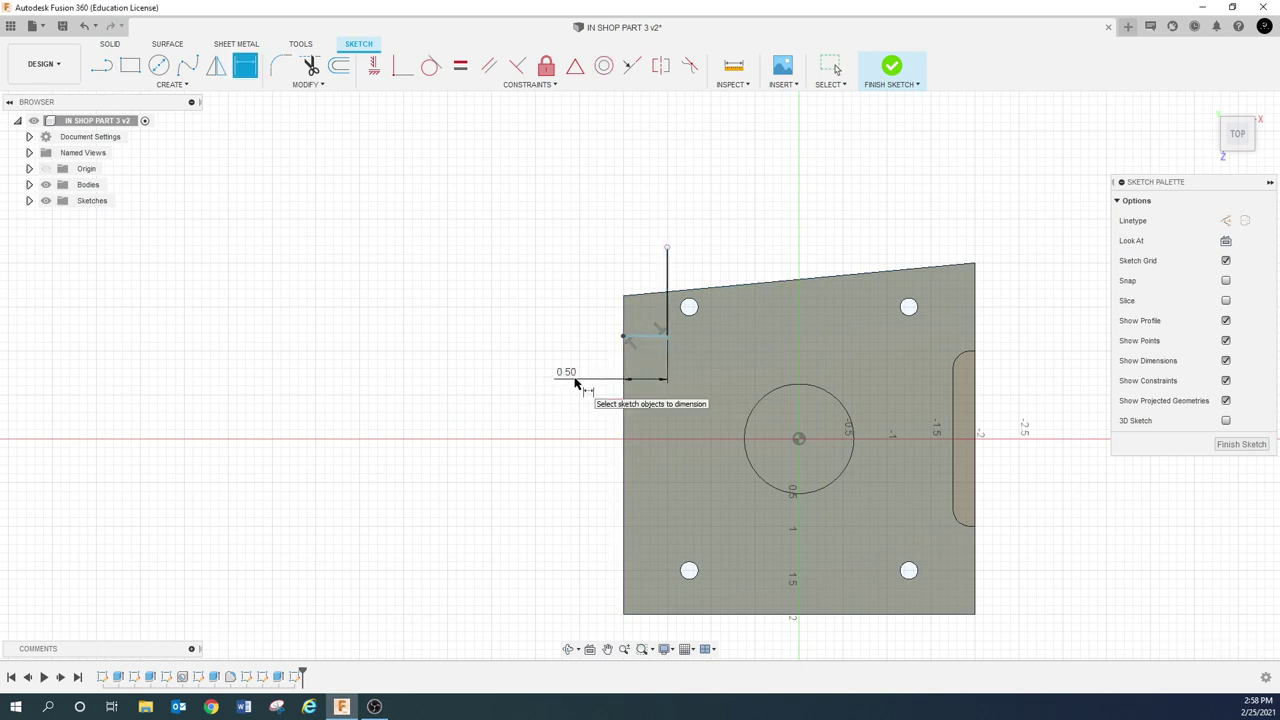
pyautogui.press('Return')
pyautogui.click(667, 310)
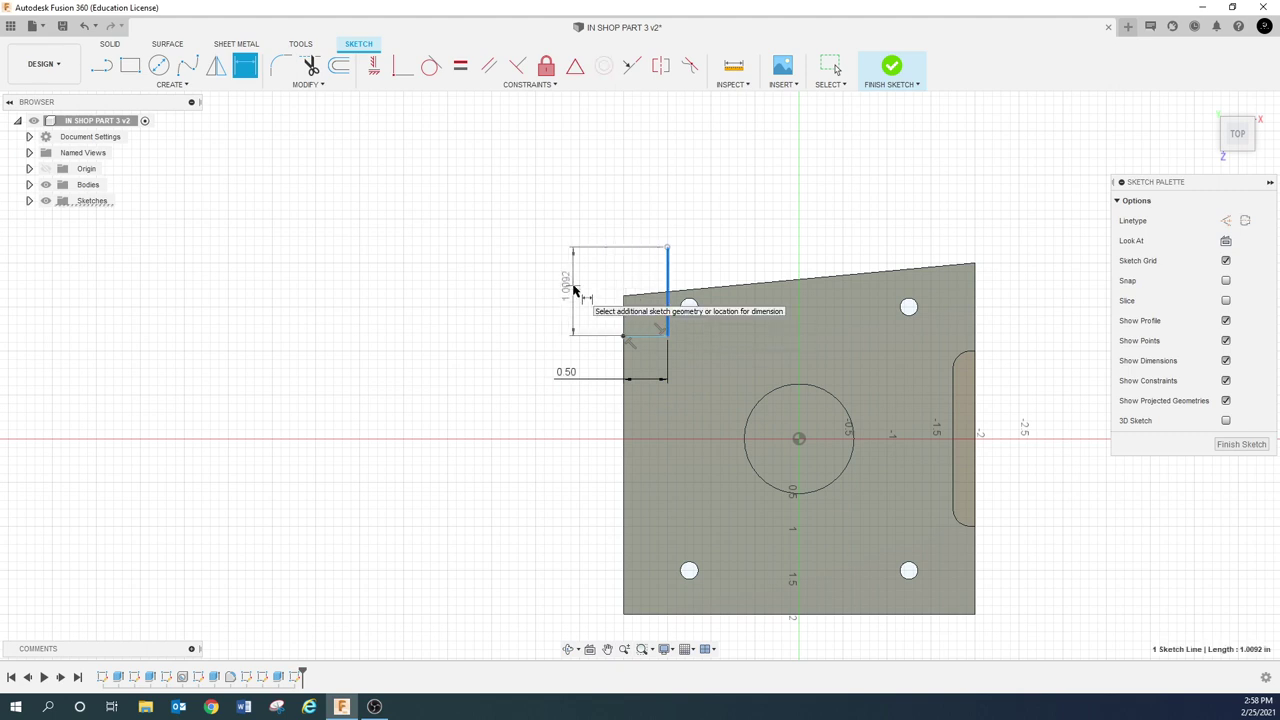
pyautogui.click(573, 289)
pyautogui.write('1')
pyautogui.press('Return')
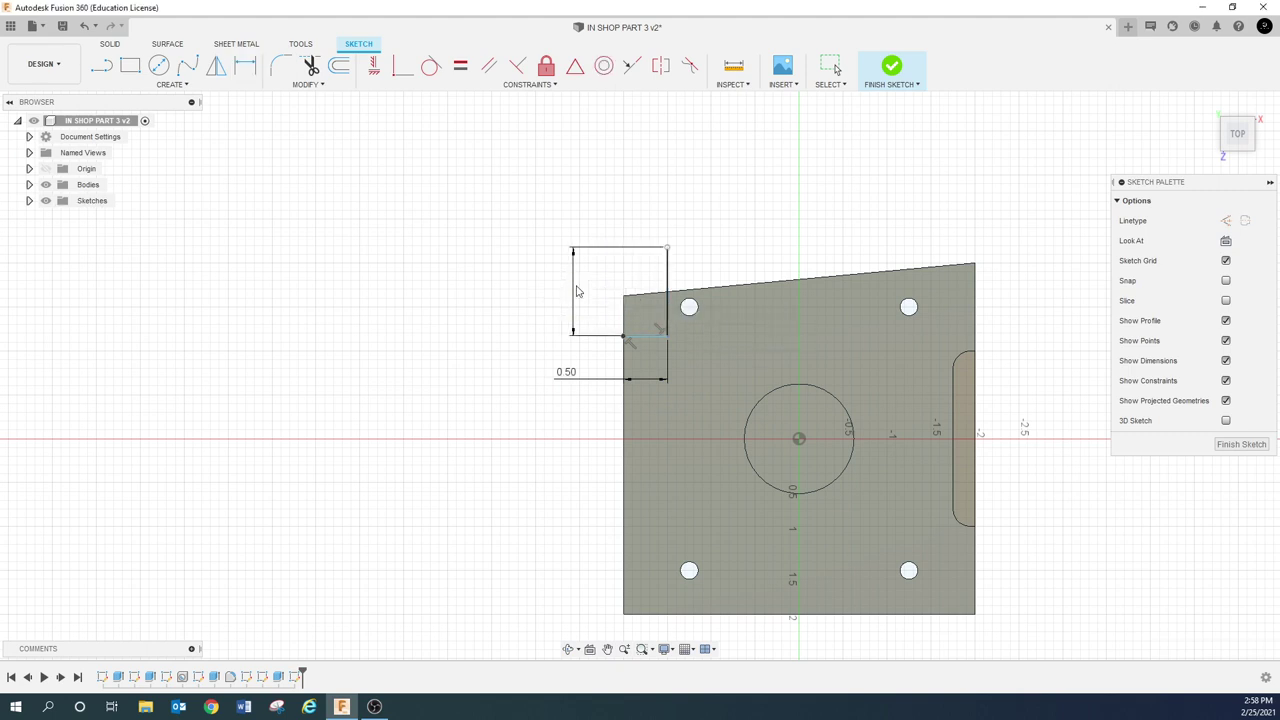
# - Add a 0.50 in vertical offset dimension, finish the sketch and select the corner square profile
pyautogui.click(633, 339)
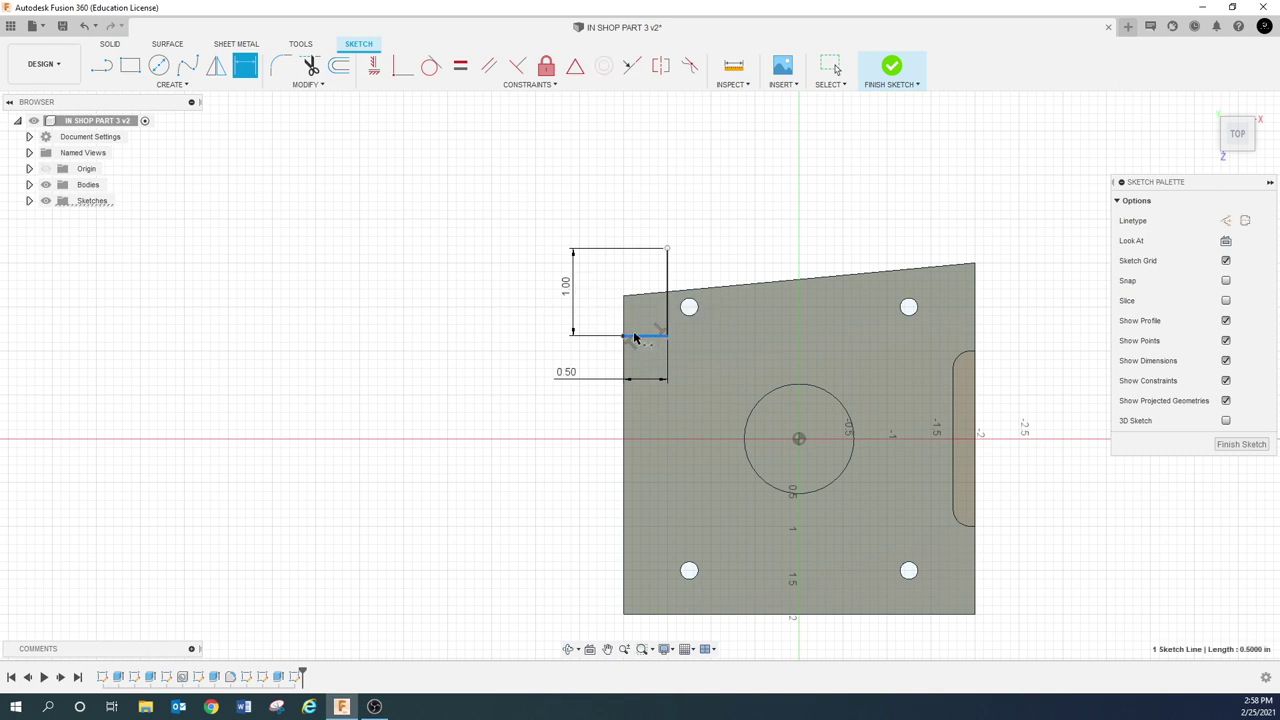
pyautogui.click(623, 296)
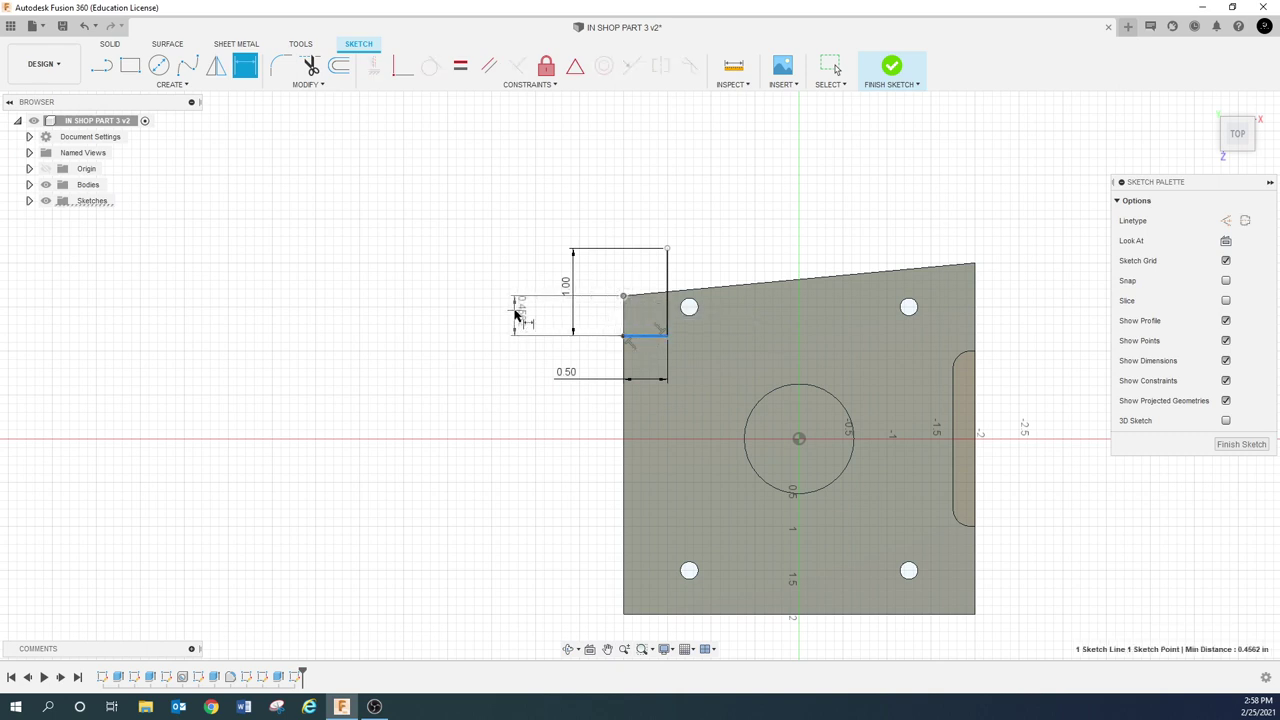
pyautogui.click(514, 310)
pyautogui.write('0.5')
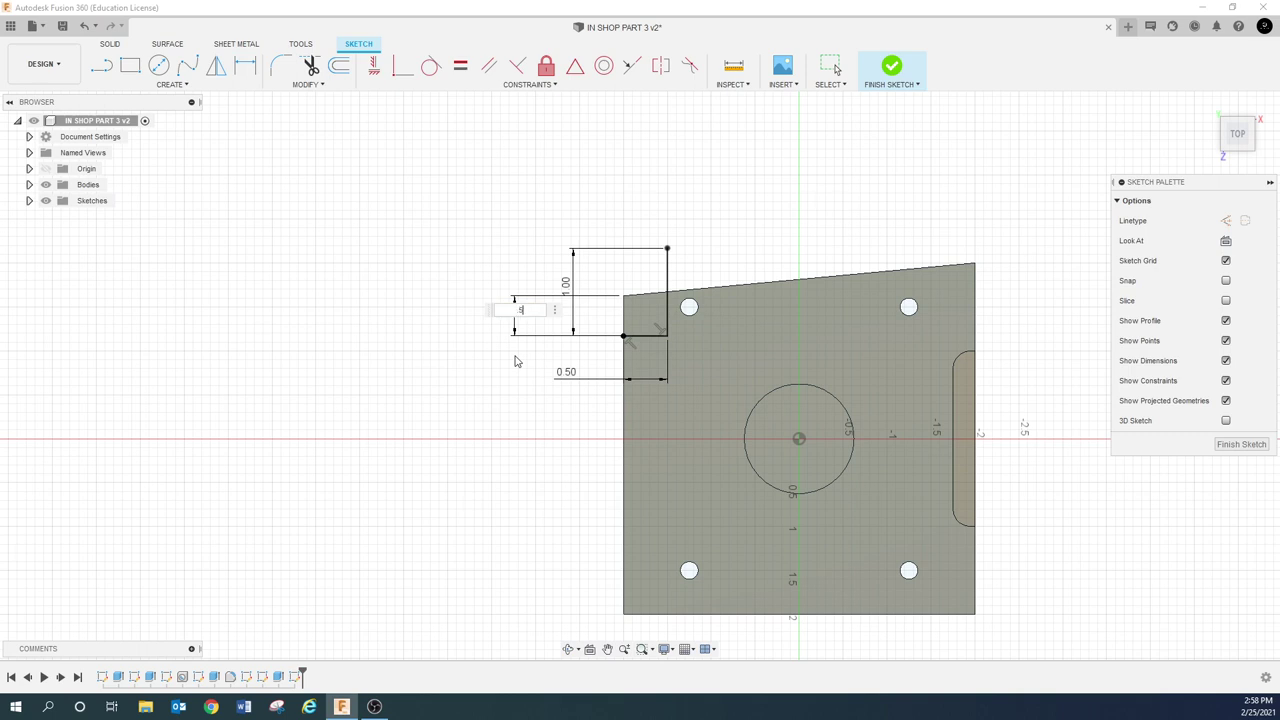
pyautogui.press('Return')
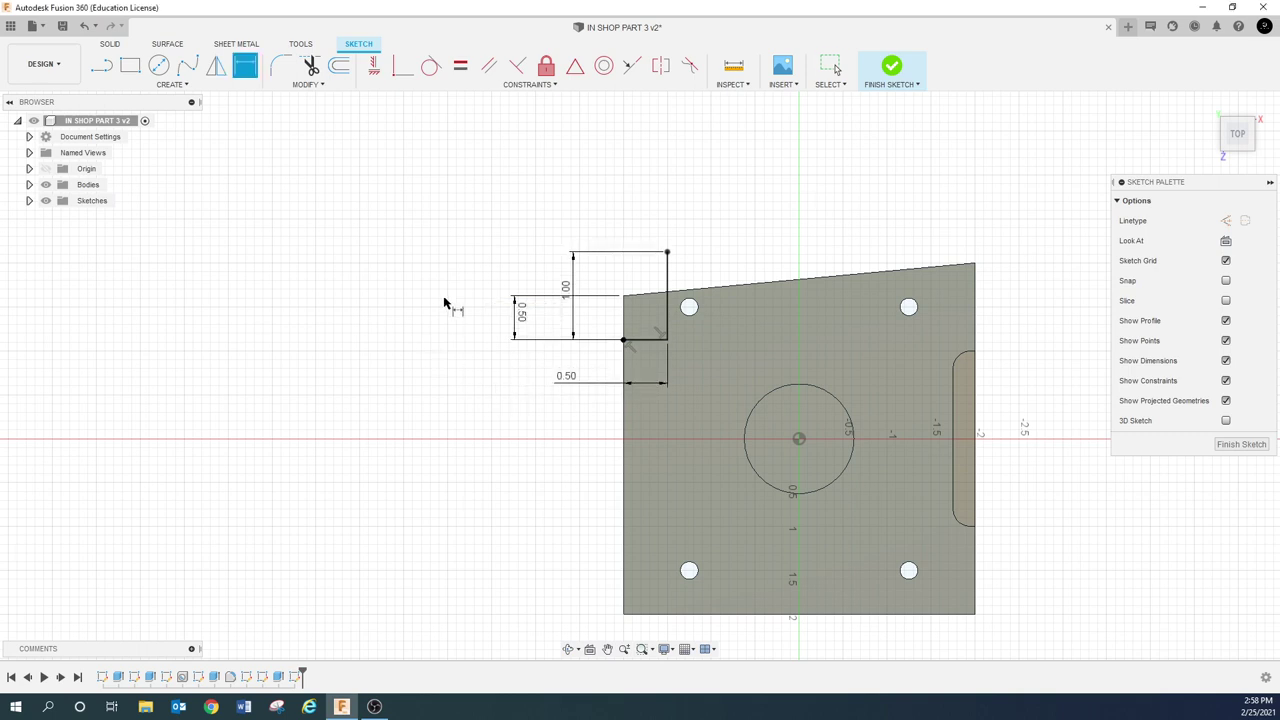
pyautogui.press('Escape')
pyautogui.click(640, 318)
# - Extrude the corner square as a -3.2 in cut and inspect the resulting notch
pyautogui.press('e')
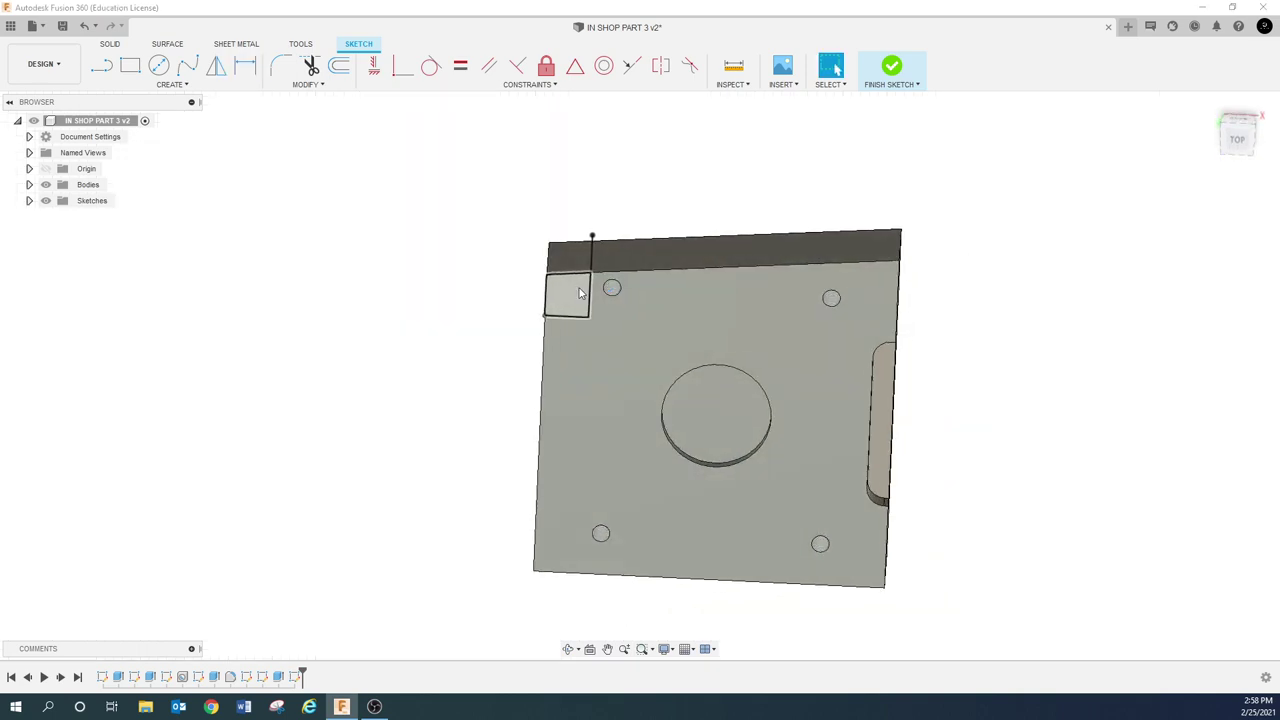
pyautogui.moveTo(573, 306); pyautogui.dragTo(578, 187)
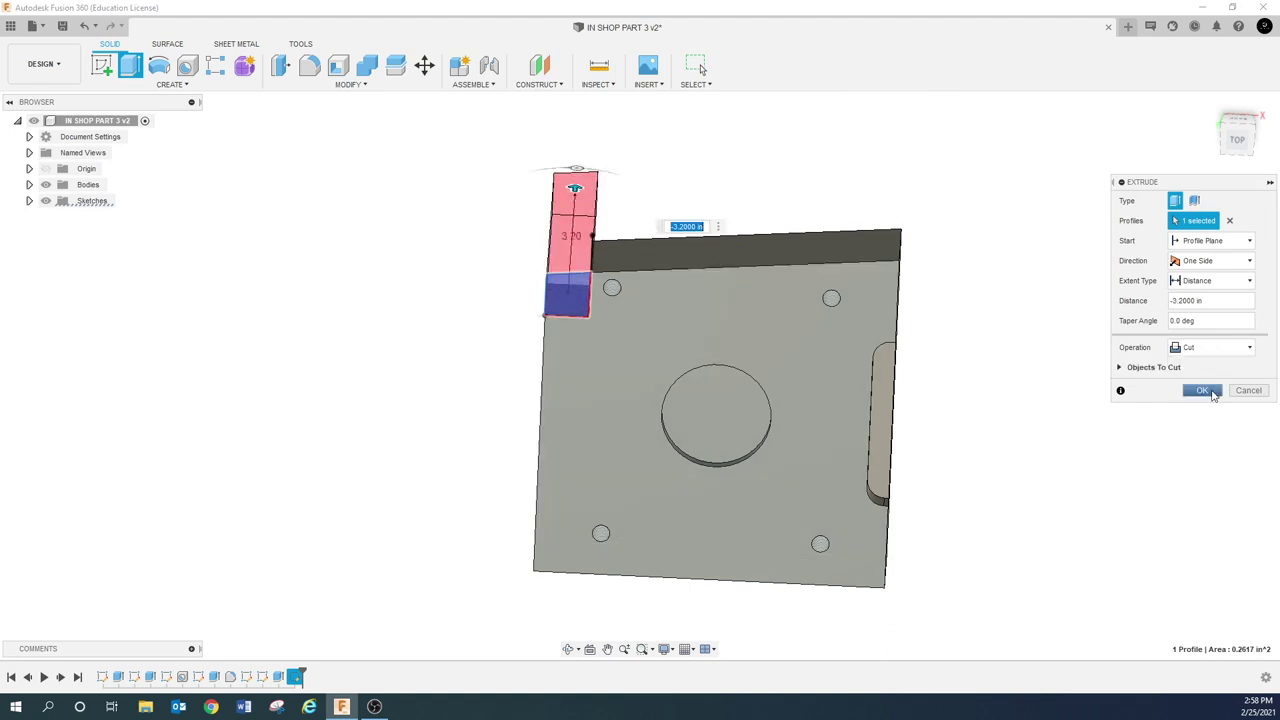
pyautogui.click(1203, 390)
pyautogui.moveTo(830, 380)
pyautogui.keyDown('shift'); pyautogui.mouseDown(button='middle')
pyautogui.moveTo(816, 385)
pyautogui.moveTo(829, 363)
pyautogui.moveTo(820, 387)
pyautogui.mouseUp(button='middle'); pyautogui.keyUp('shift')
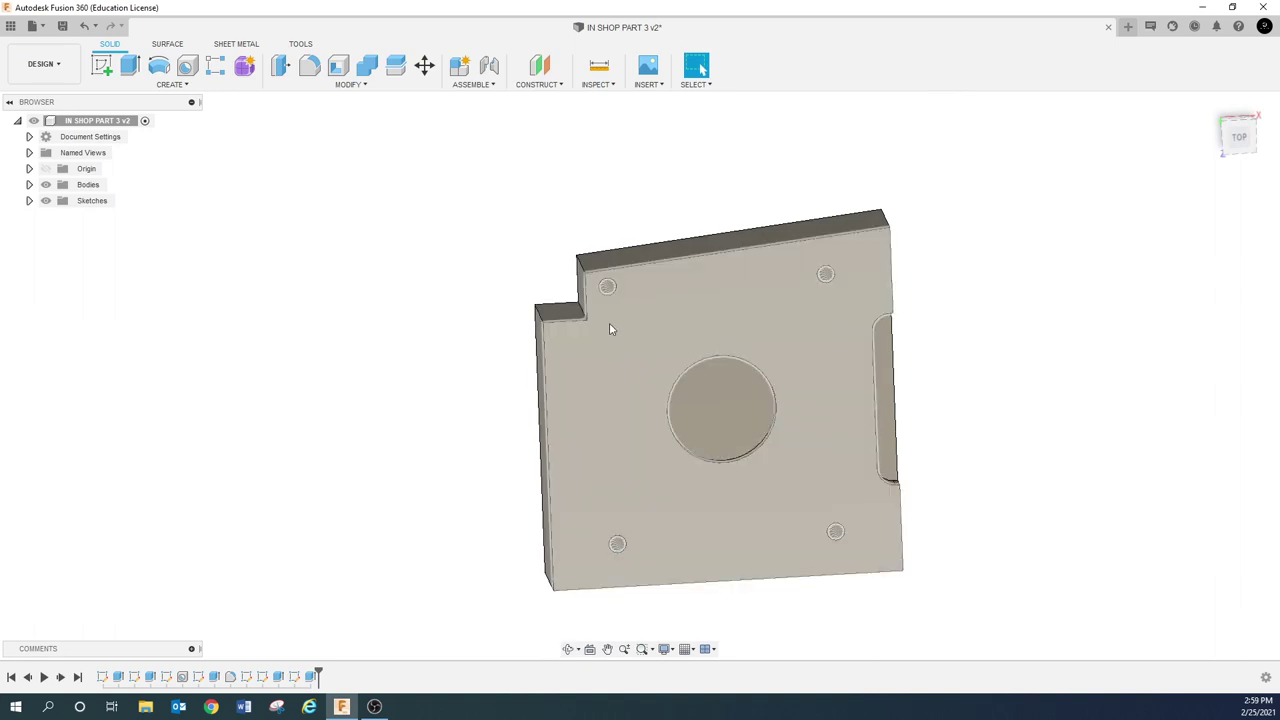
pyautogui.keyDown('shift'); pyautogui.moveTo(715, 305); pyautogui.dragTo(850, 291, button='middle'); pyautogui.keyUp('shift')
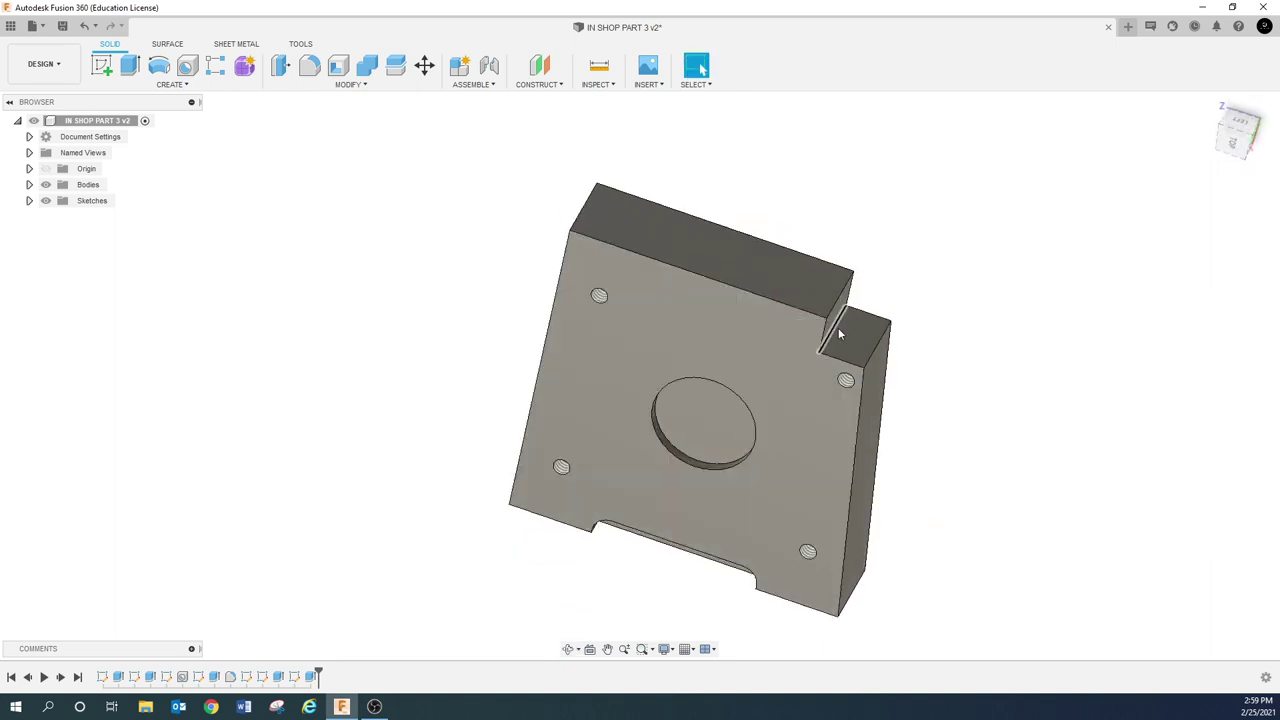
pyautogui.keyDown('shift'); pyautogui.moveTo(792, 385); pyautogui.dragTo(853, 342, button='middle'); pyautogui.keyUp('shift')
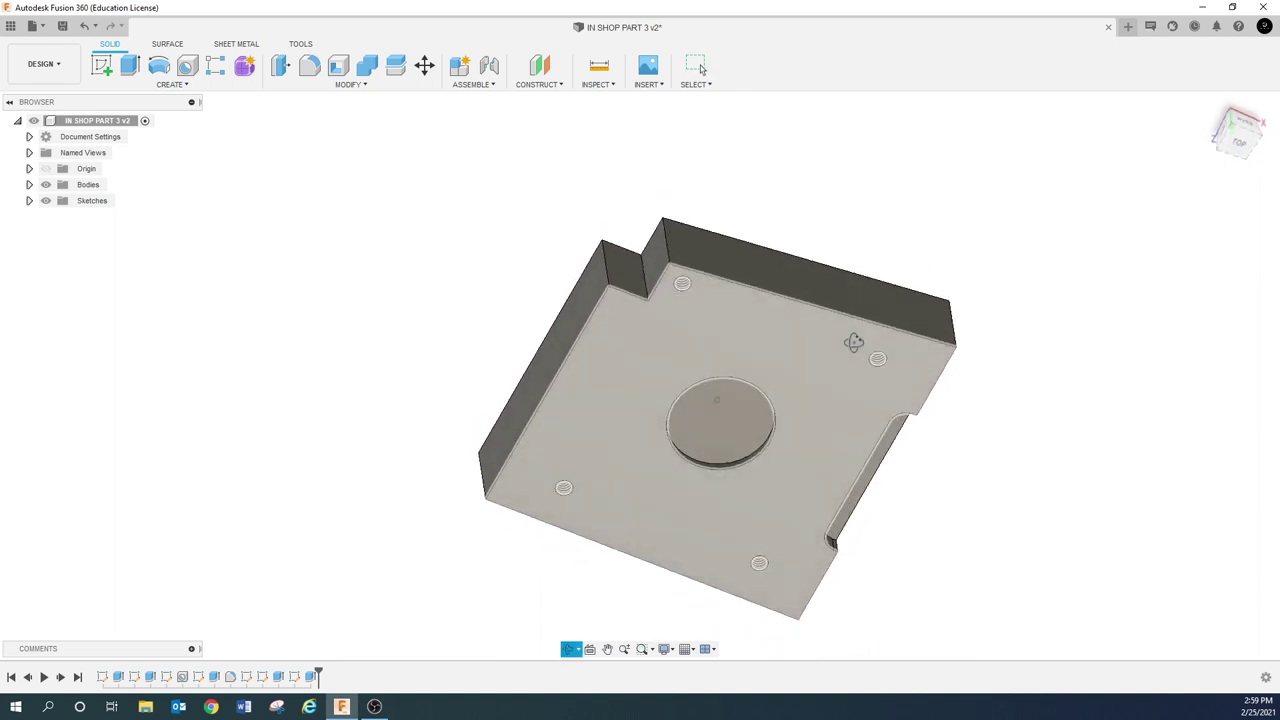
pyautogui.click(556, 447)
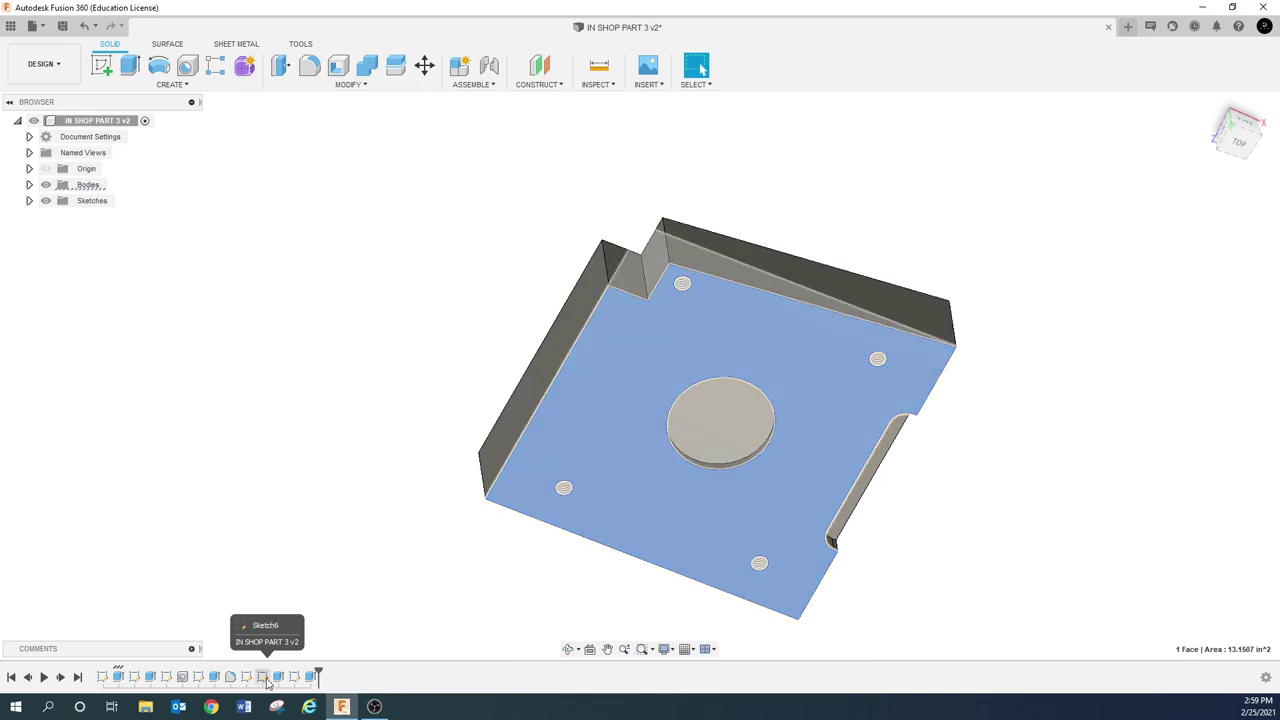
pyautogui.click(264, 678)
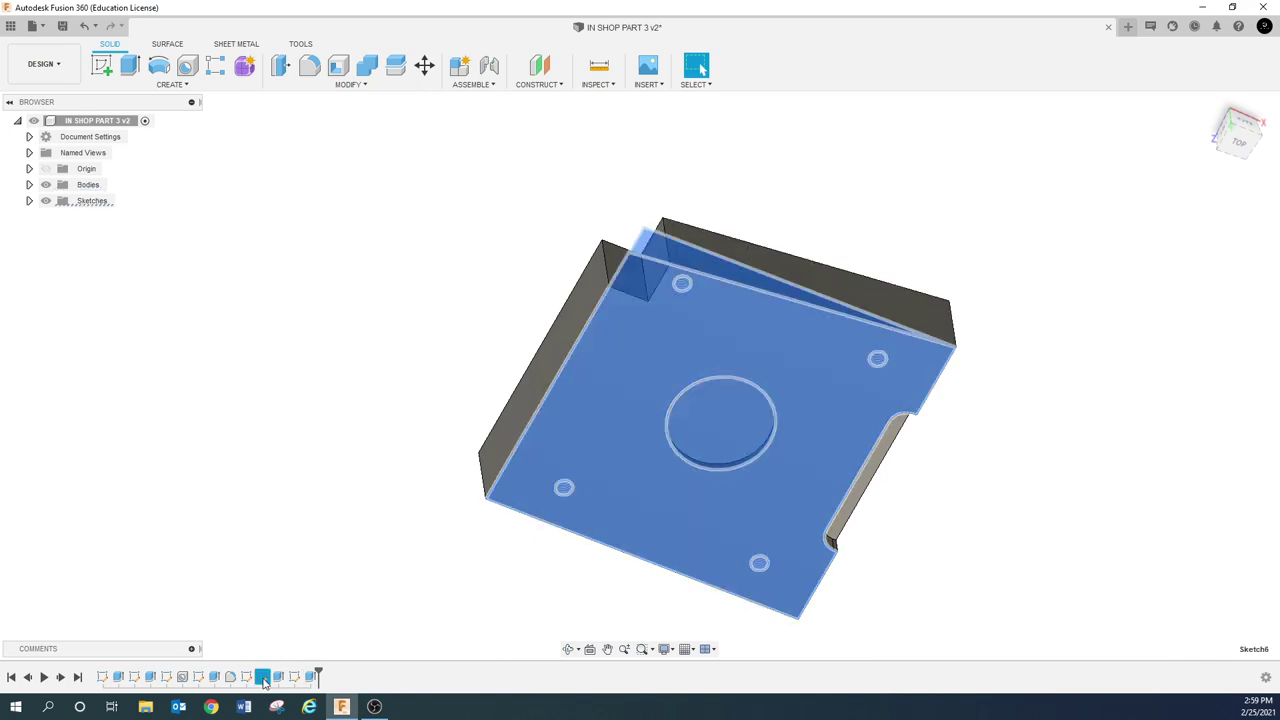
pyautogui.rightClick(264, 678)
pyautogui.click(302, 549)
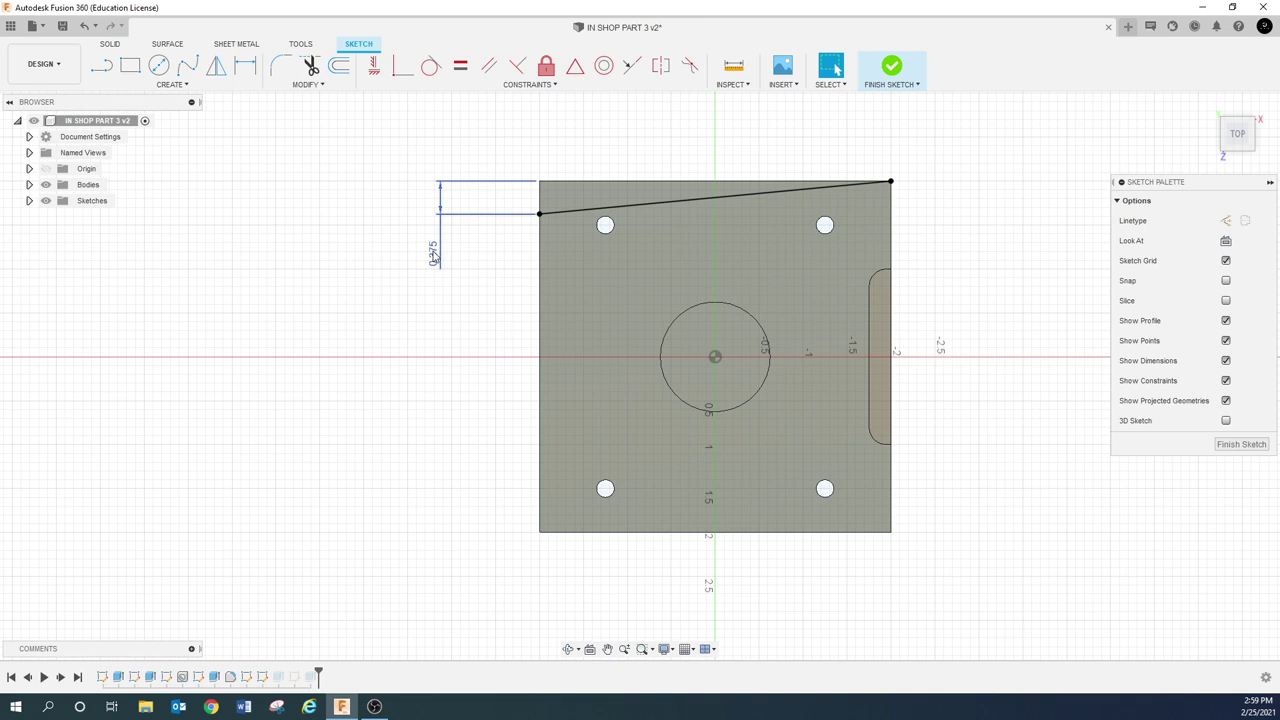
pyautogui.press('d')
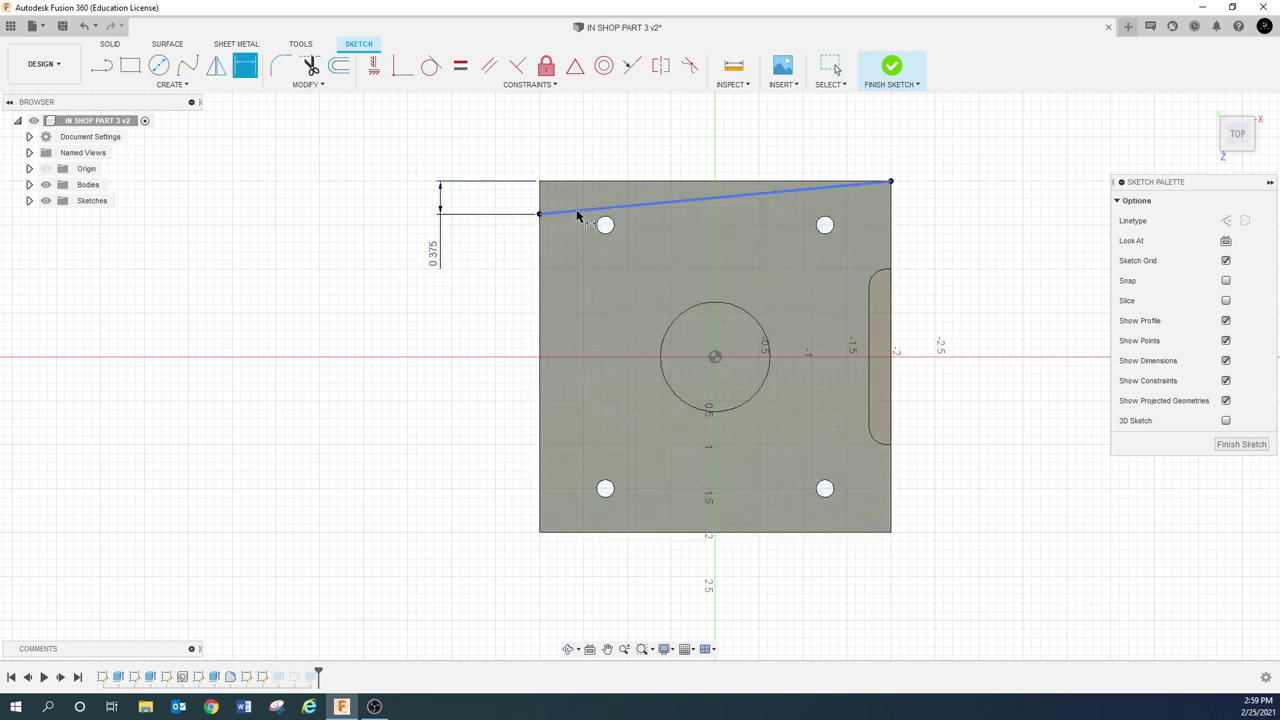
pyautogui.click(577, 214)
pyautogui.click(563, 182)
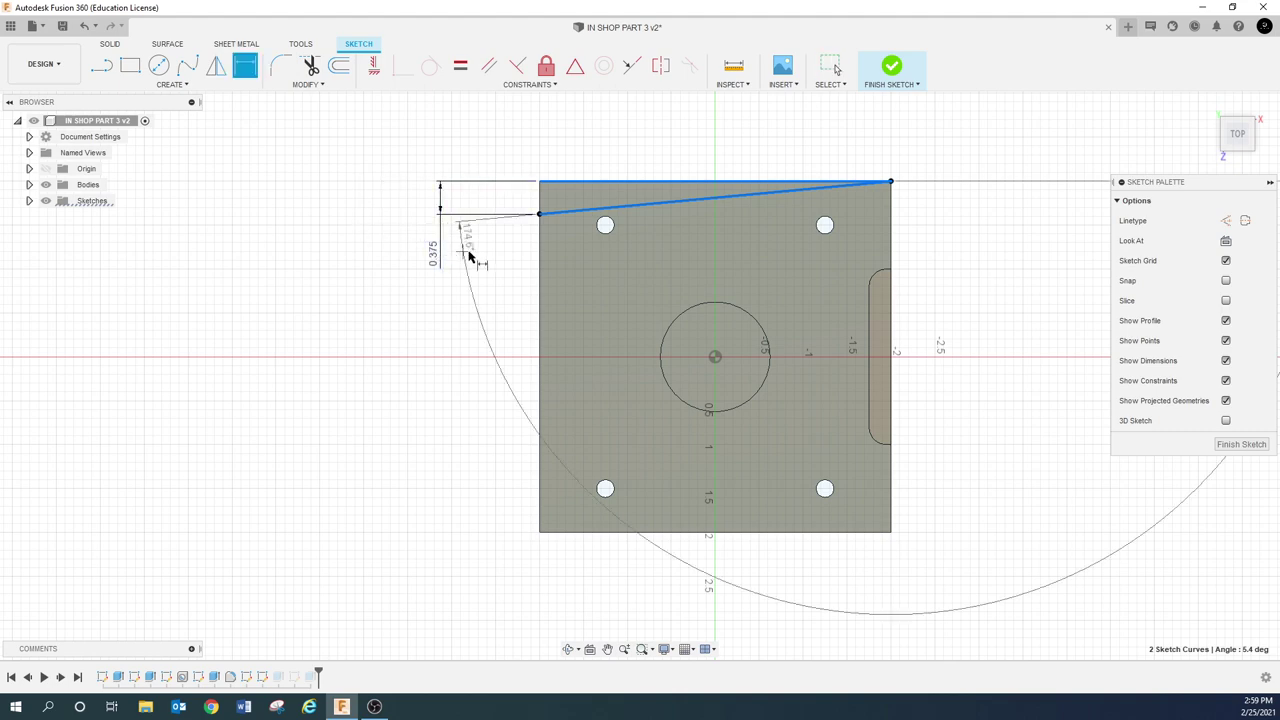
pyautogui.press('Escape')
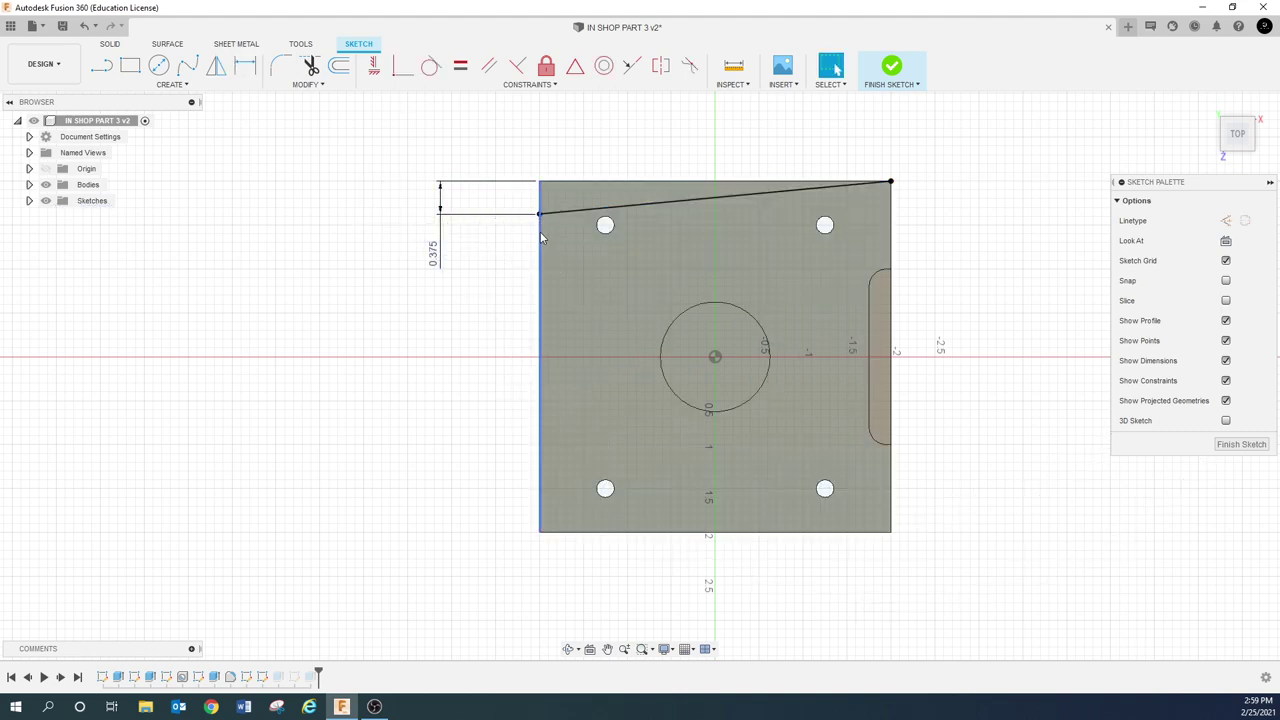
pyautogui.press('d')
pyautogui.click(539, 214)
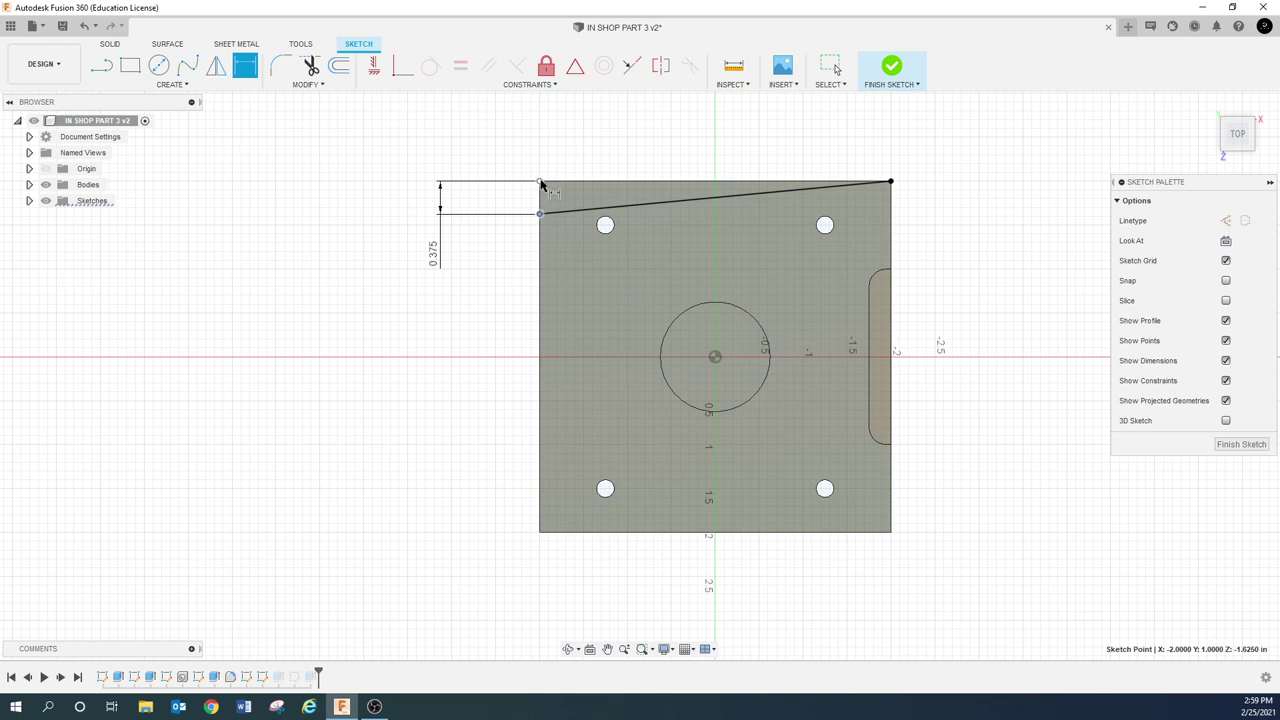
pyautogui.click(540, 182)
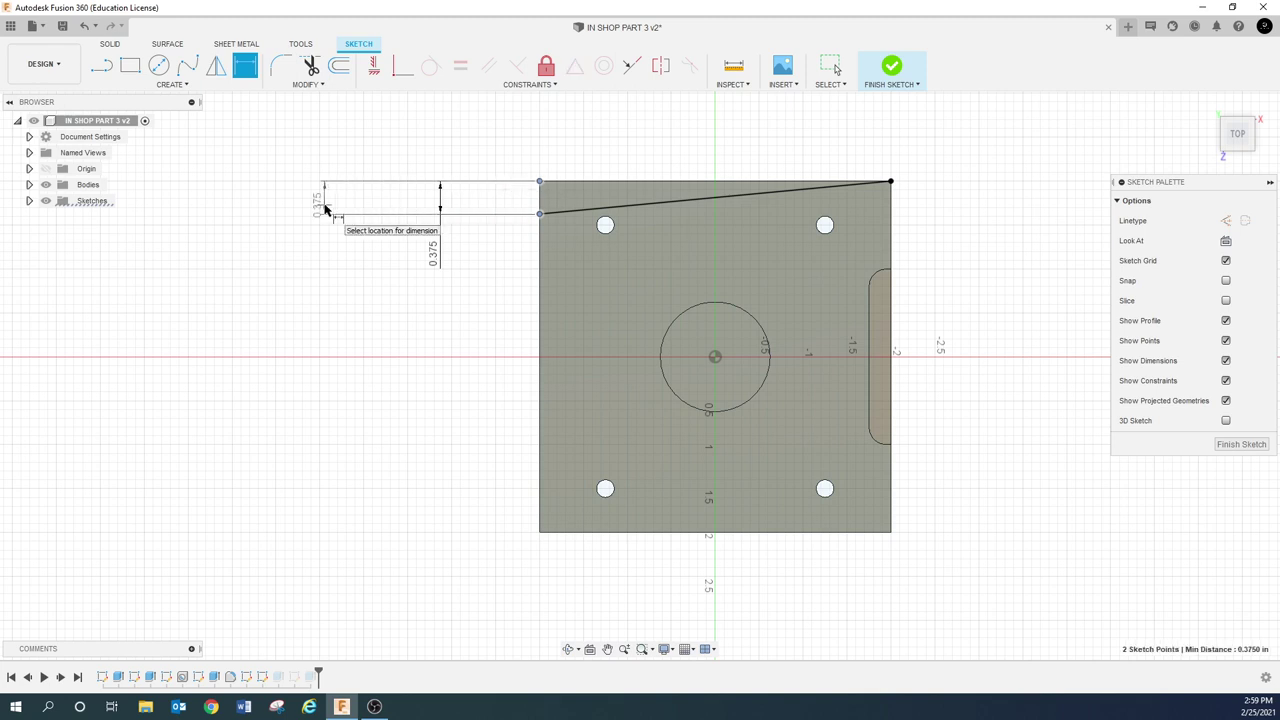
pyautogui.press('Escape')
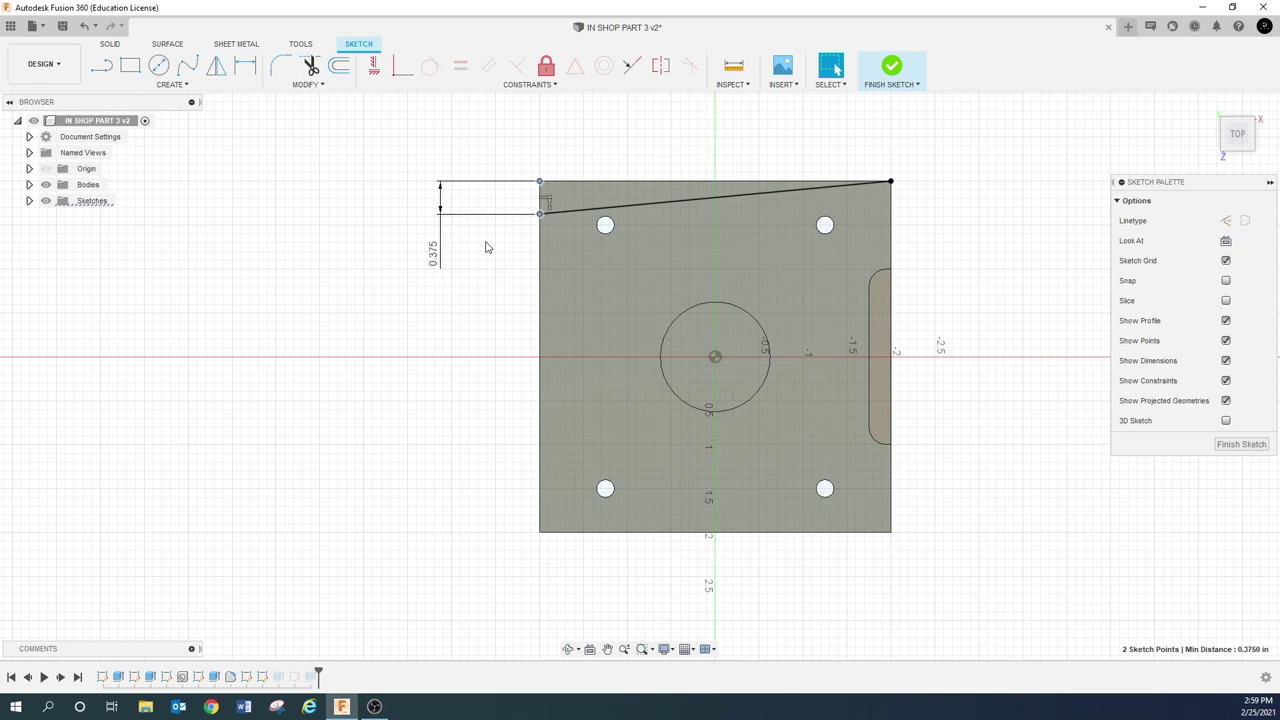
# - Finish Sketch6 and reopen Sketch7 for editing
pyautogui.click(1241, 444)
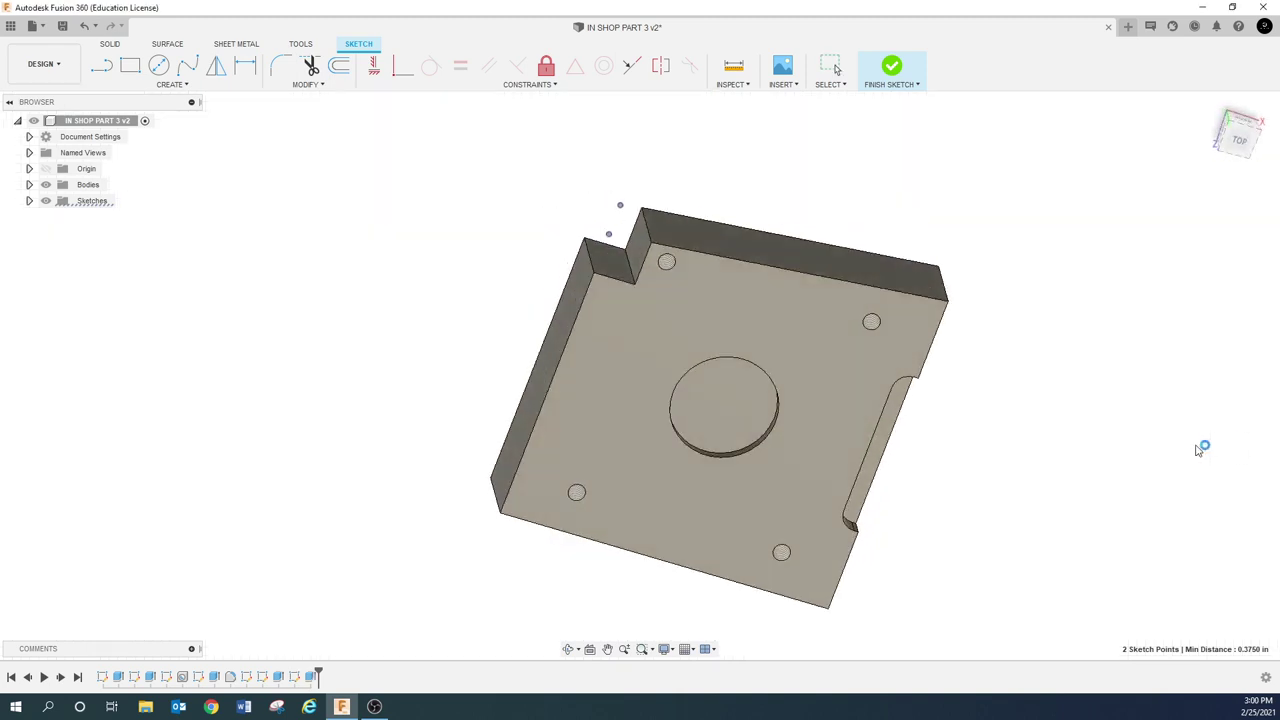
pyautogui.click(428, 385)
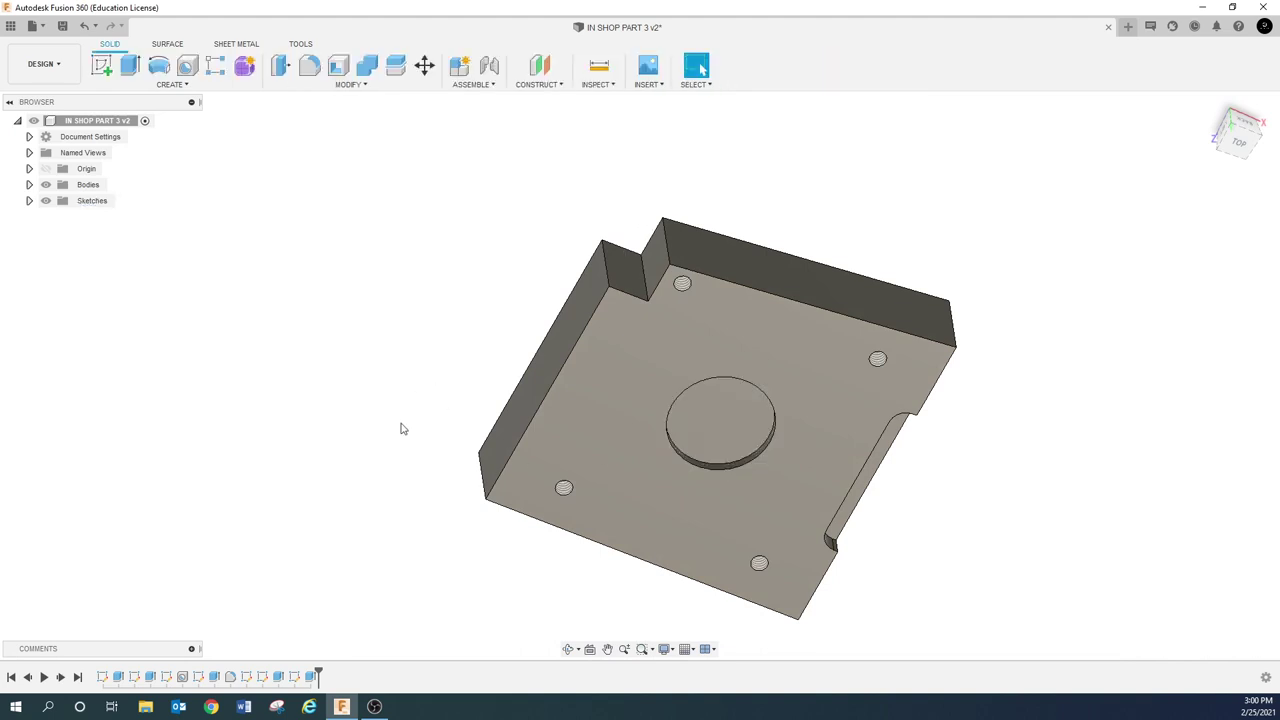
pyautogui.rightClick(294, 679)
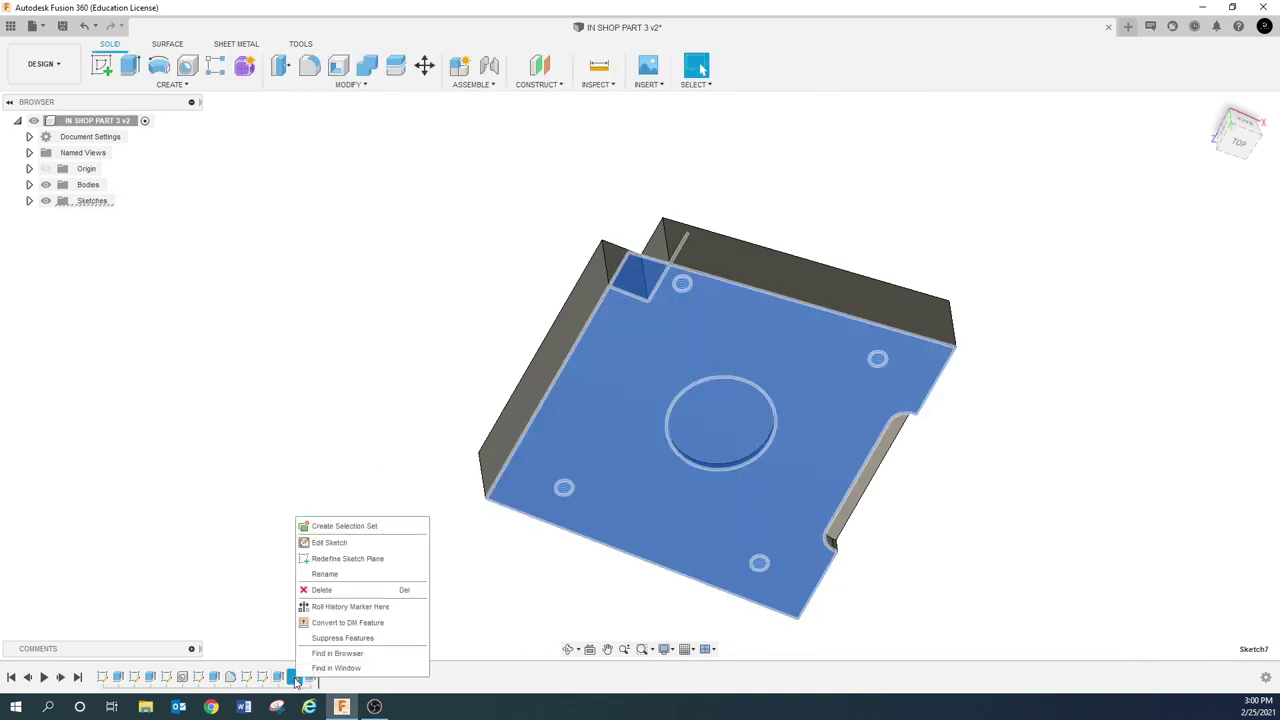
pyautogui.click(333, 543)
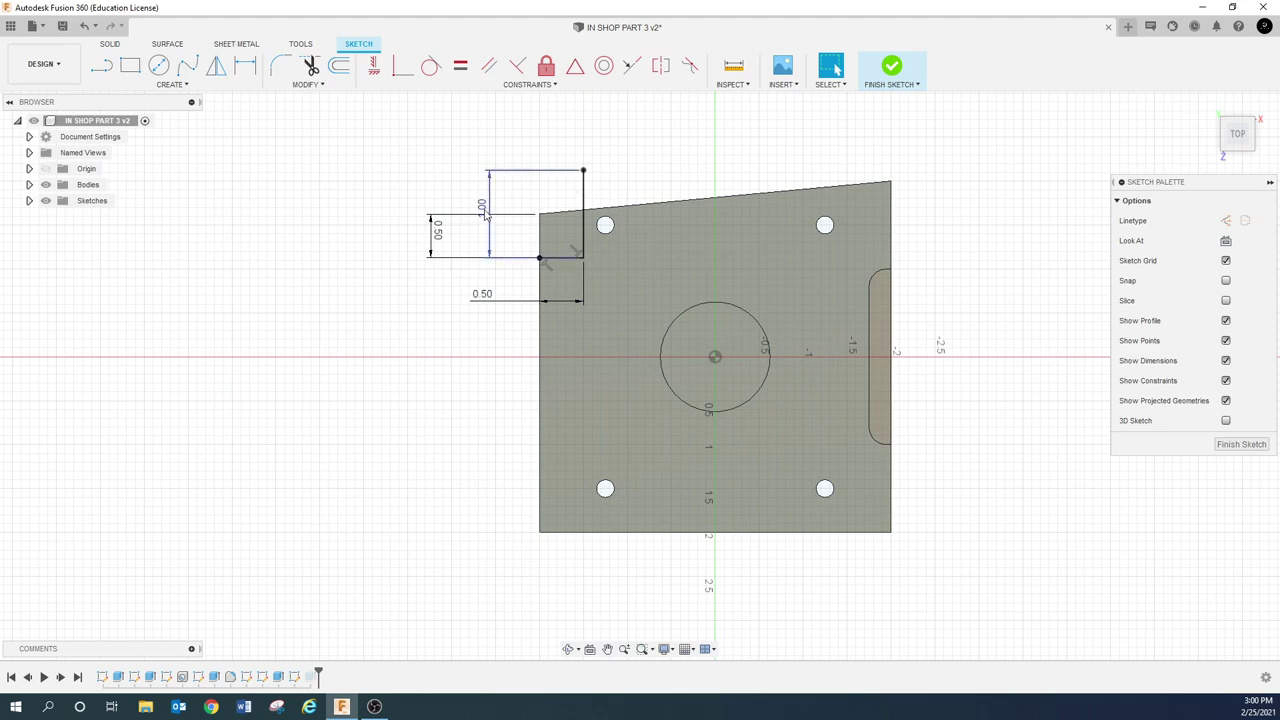
# - Change the notch height to 1.50, delete that dimension, and snap the line's top onto the sloped edge
pyautogui.doubleClick(485, 210)
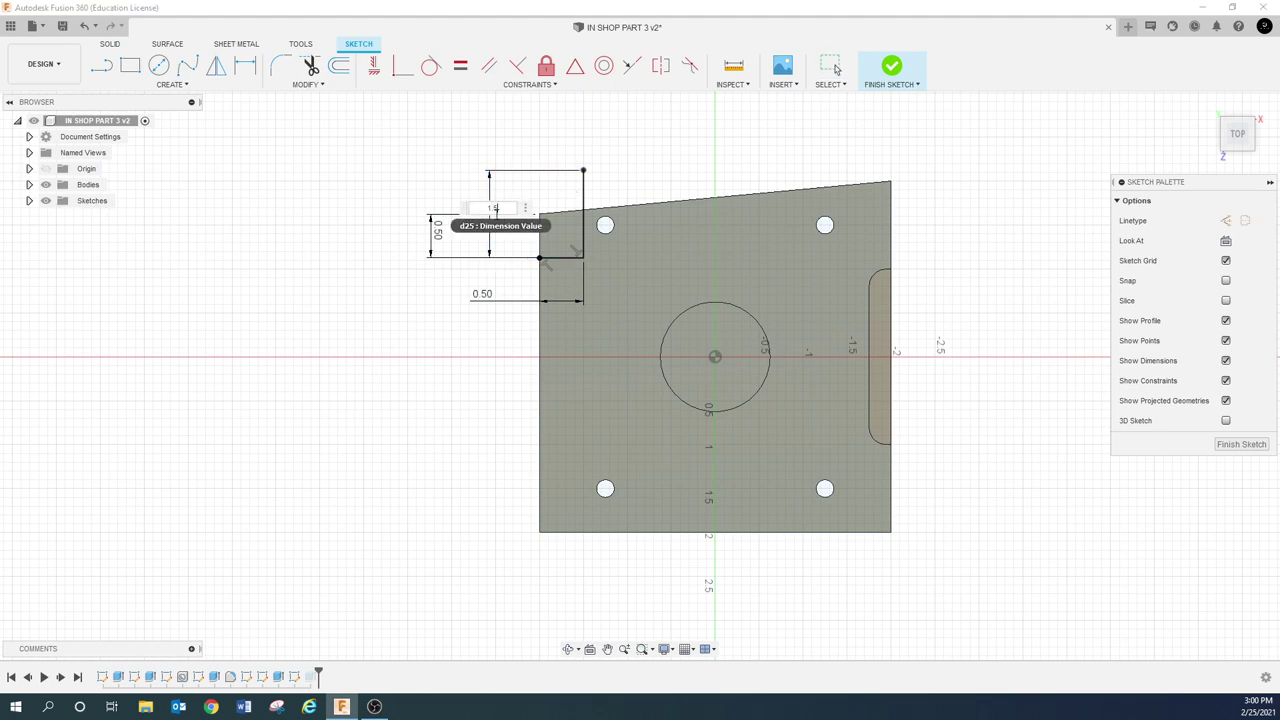
pyautogui.press('Return')
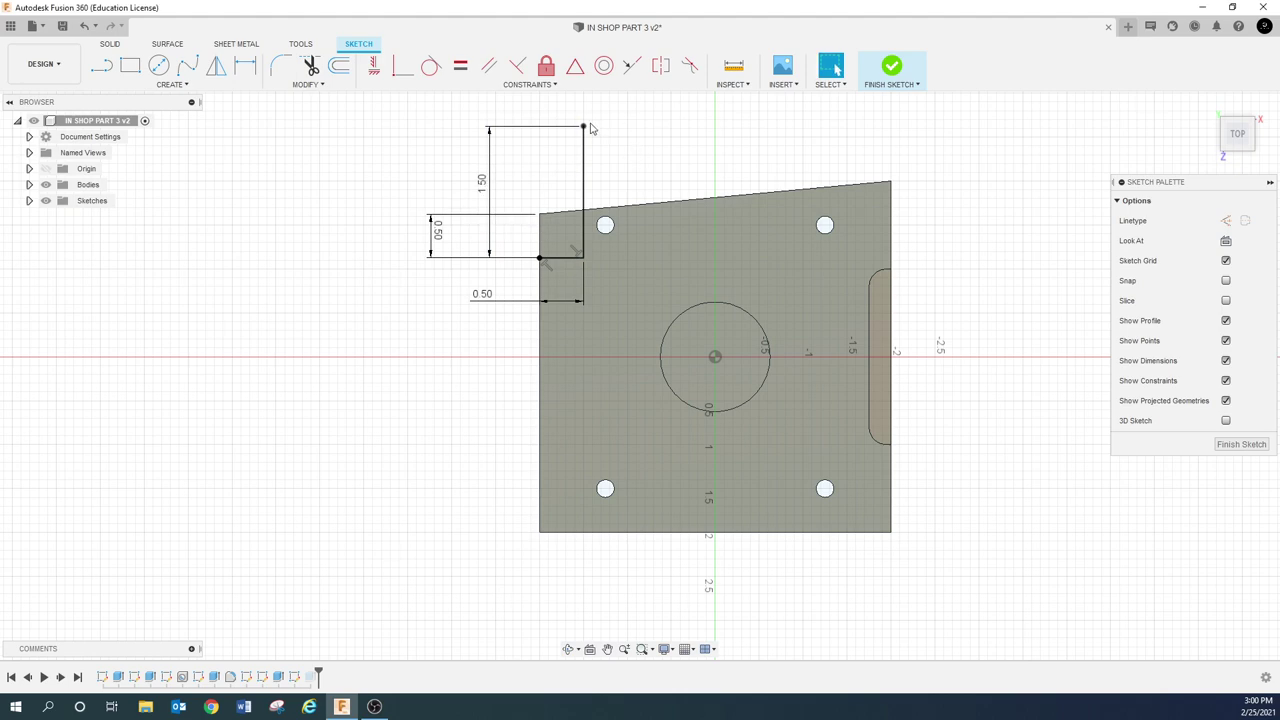
pyautogui.click(492, 190)
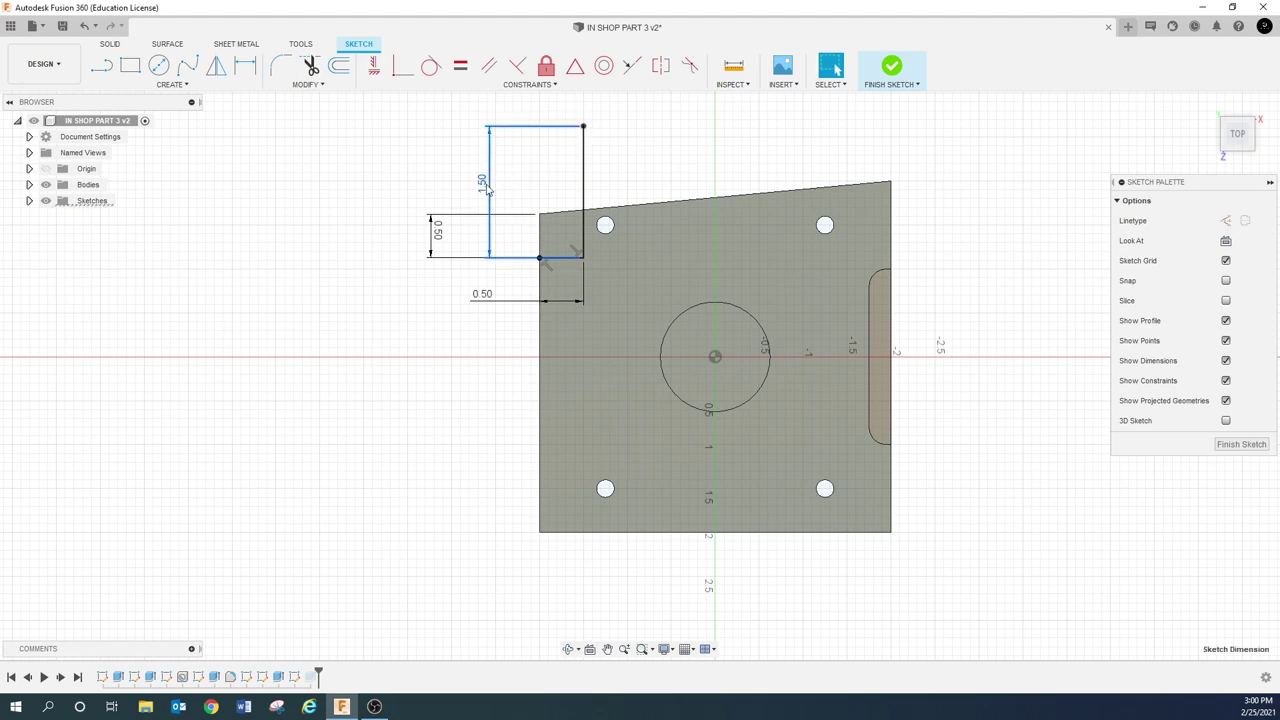
pyautogui.press('Delete')
pyautogui.moveTo(584, 130)
pyautogui.mouseDown()
pyautogui.moveTo(583, 210)
pyautogui.moveTo(583, 173)
pyautogui.mouseUp()
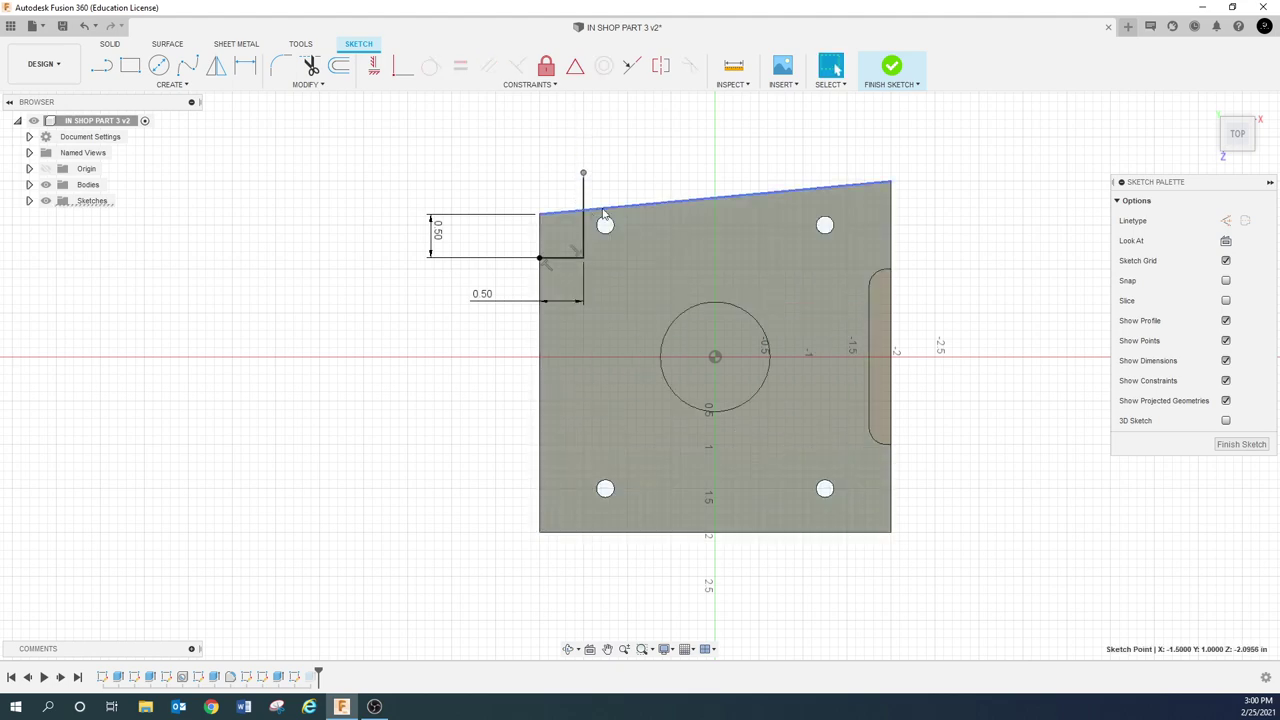
# - Finish the corner-notch sketch and orbit to a near-top view of the notched plate
pyautogui.click(891, 67)
pyautogui.keyDown('shift'); pyautogui.moveTo(683, 287); pyautogui.dragTo(702, 46, button='middle'); pyautogui.keyUp('shift')
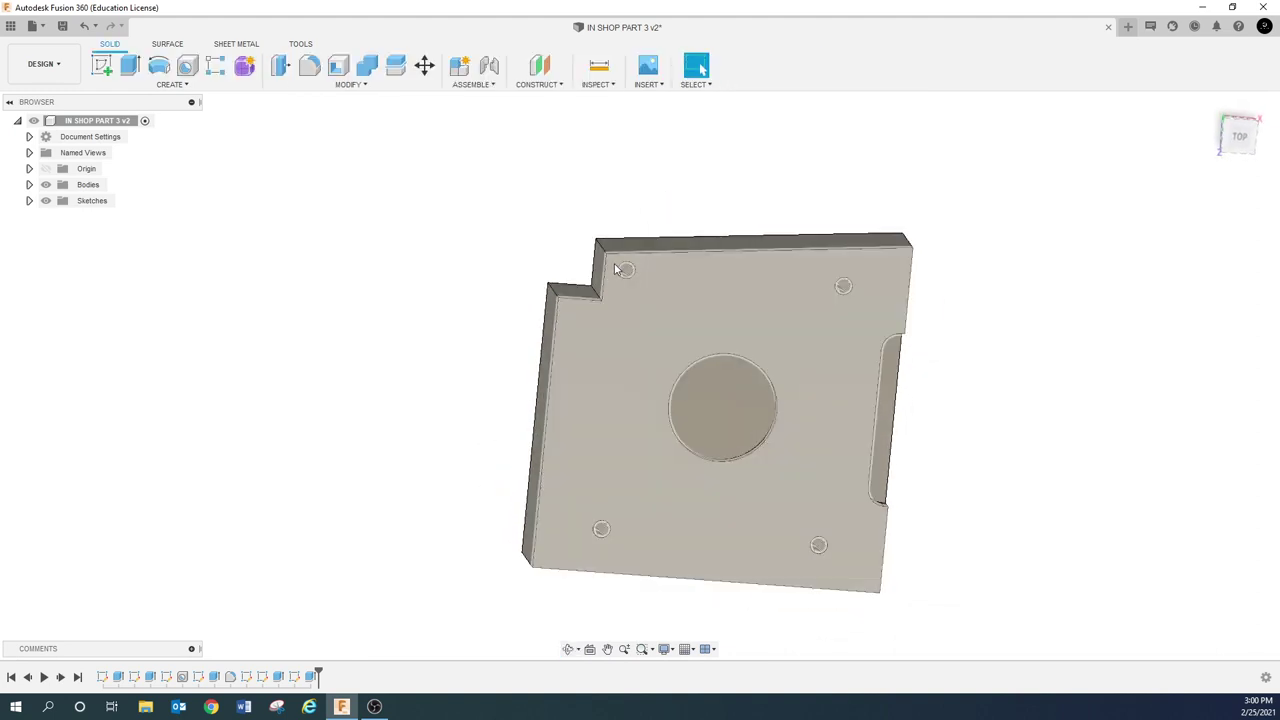